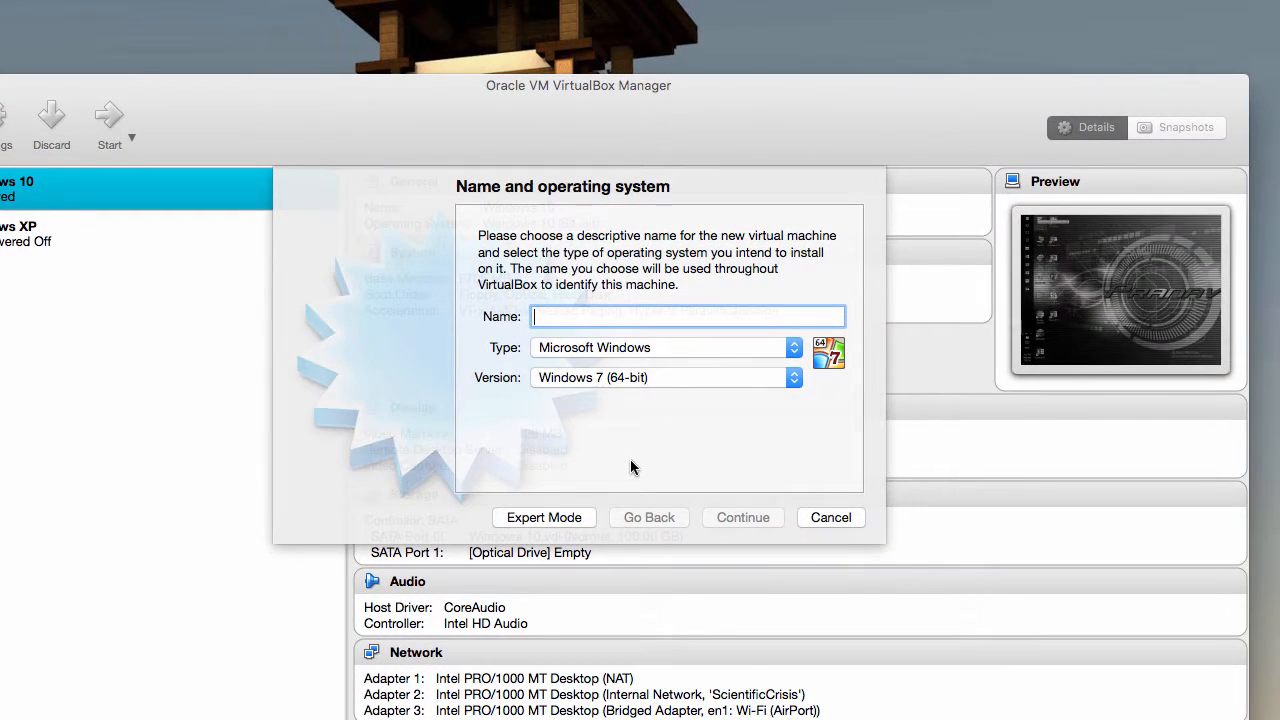
Set the version to Windows 10 (64-bit) and try the machine name 'Windows 10'
click(655, 377)
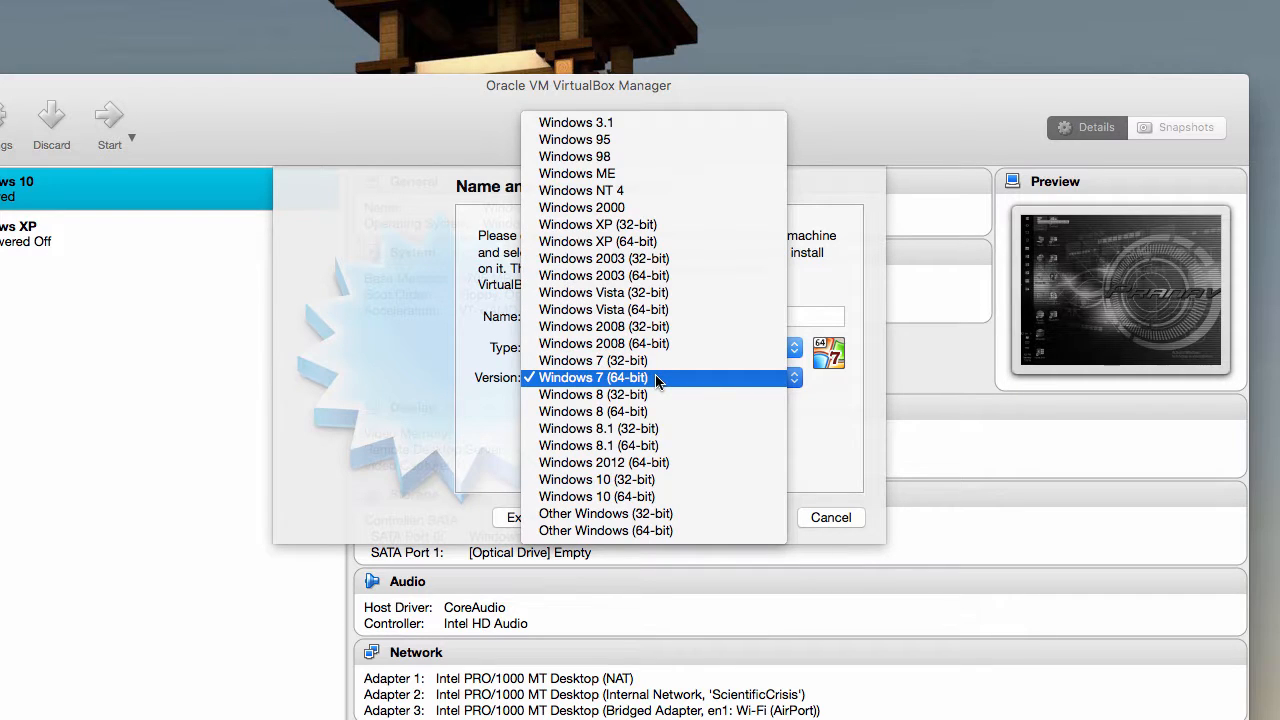
click(637, 498)
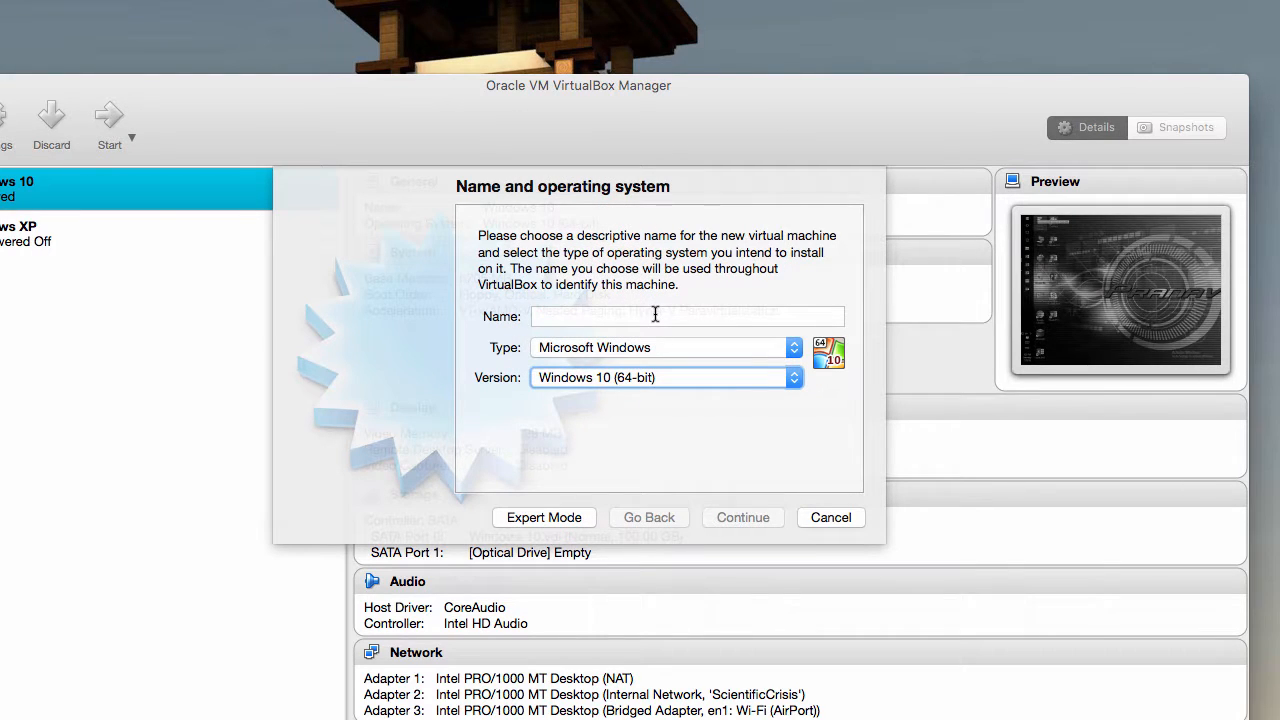
click(652, 317)
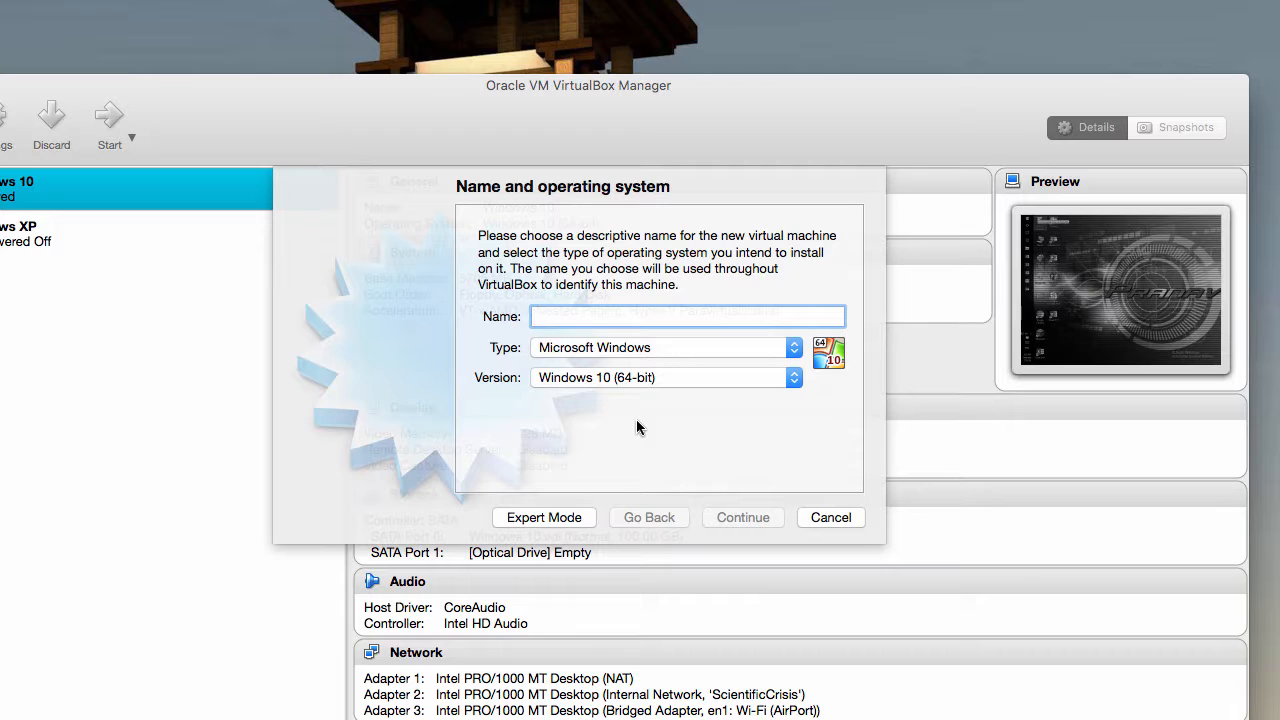
text(Wind)
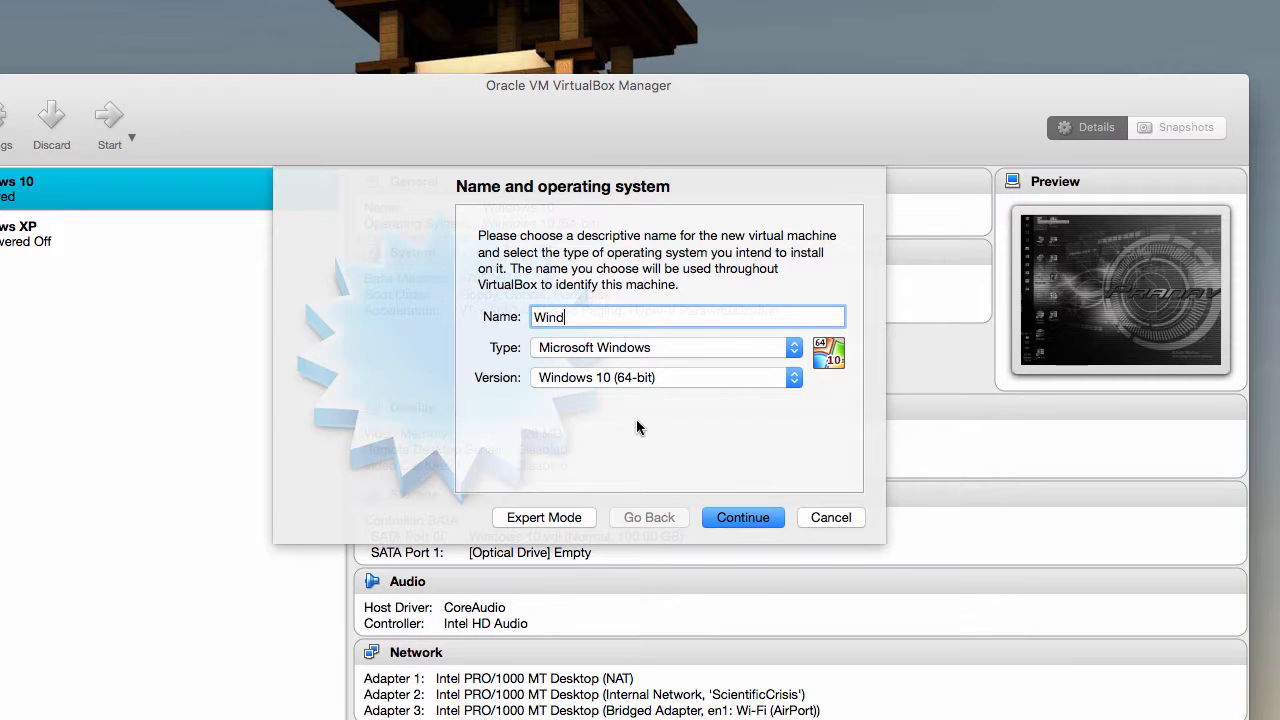
text(ows 10)
click(765, 517)
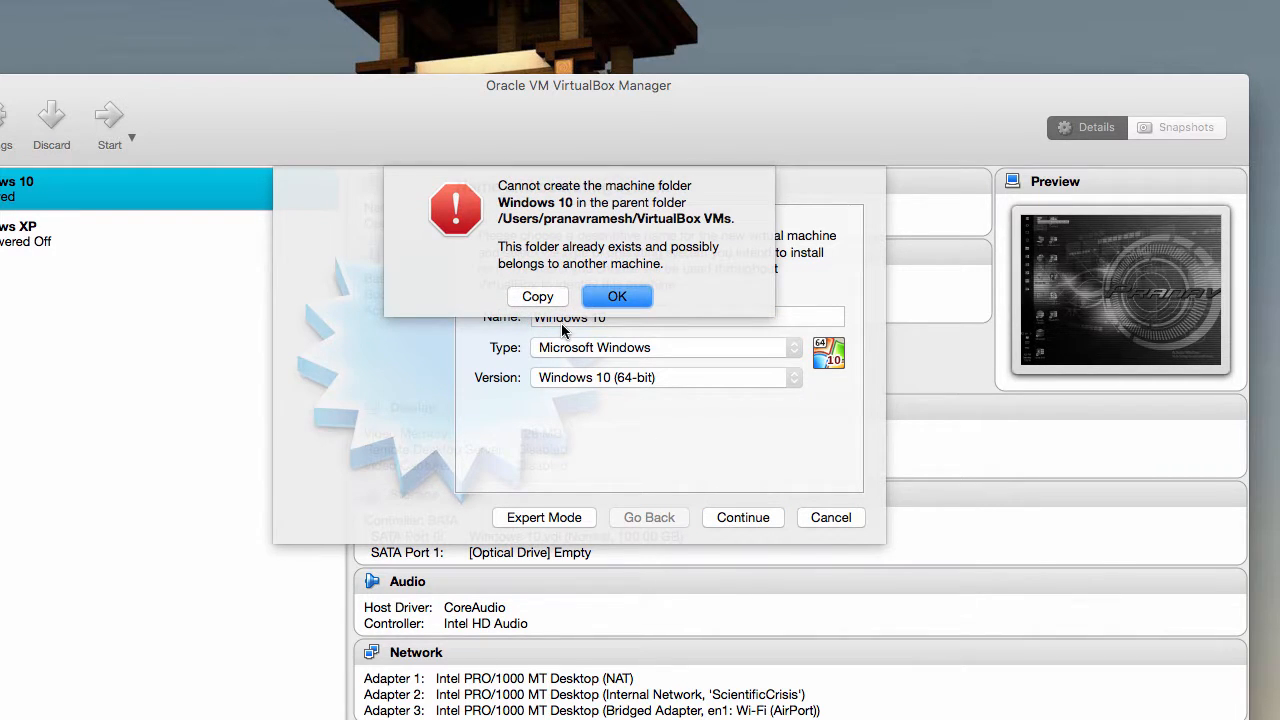
After the folder-exists warning, rename the machine 'Windows 10 Professional' and continue
click(616, 296)
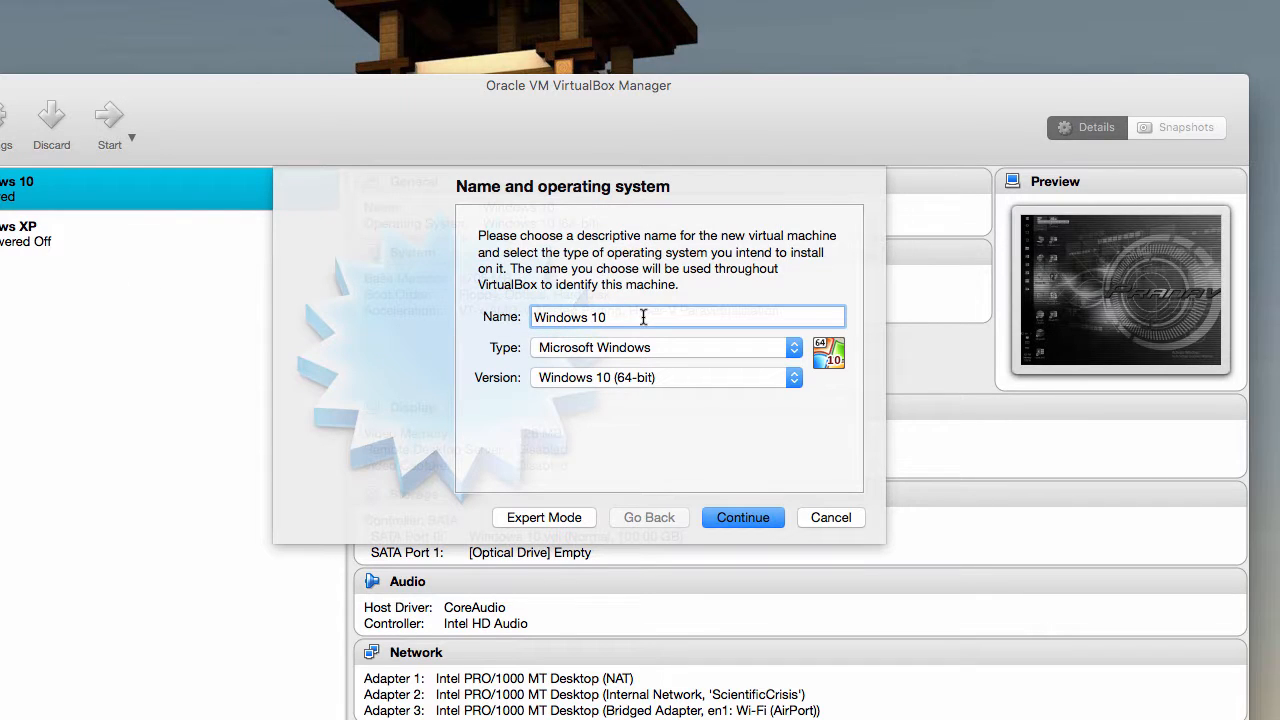
drag(646, 317, 488, 327)
text(Windows 10 Professional)
click(772, 517)
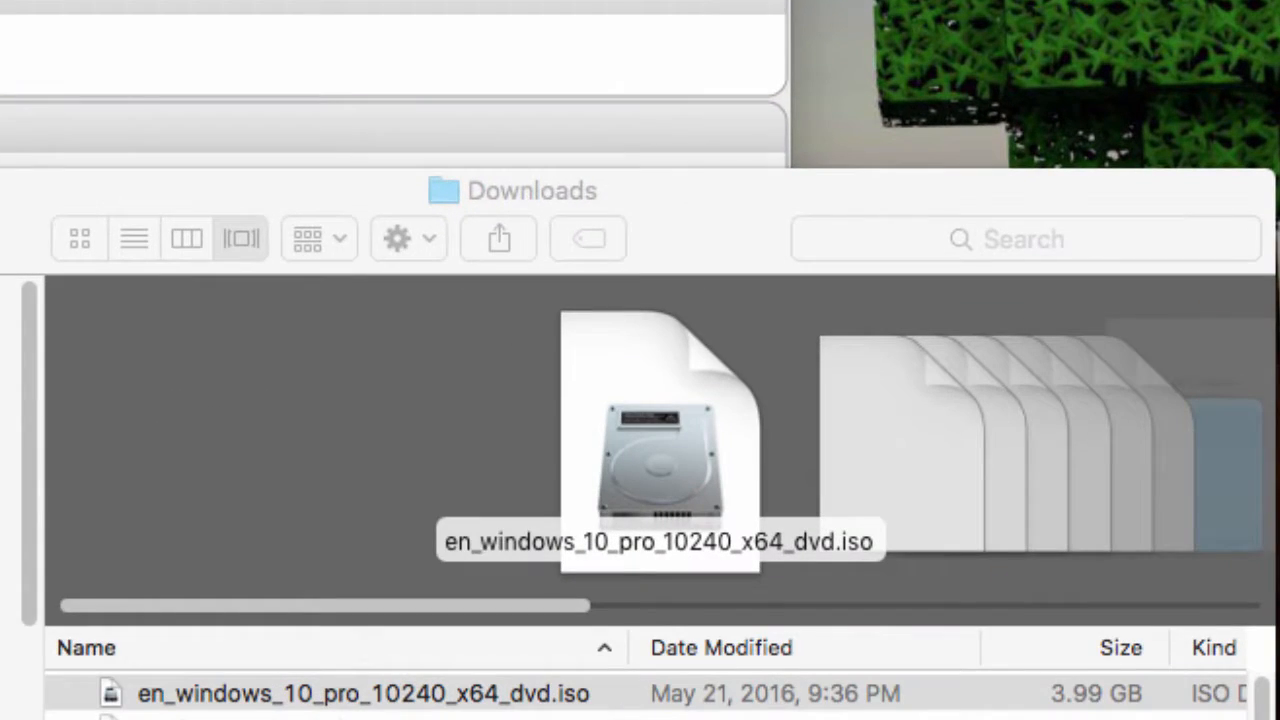
Select en_windows_10_pro_10240_x64_dvd.iso in the Downloads folder
click(160, 700)
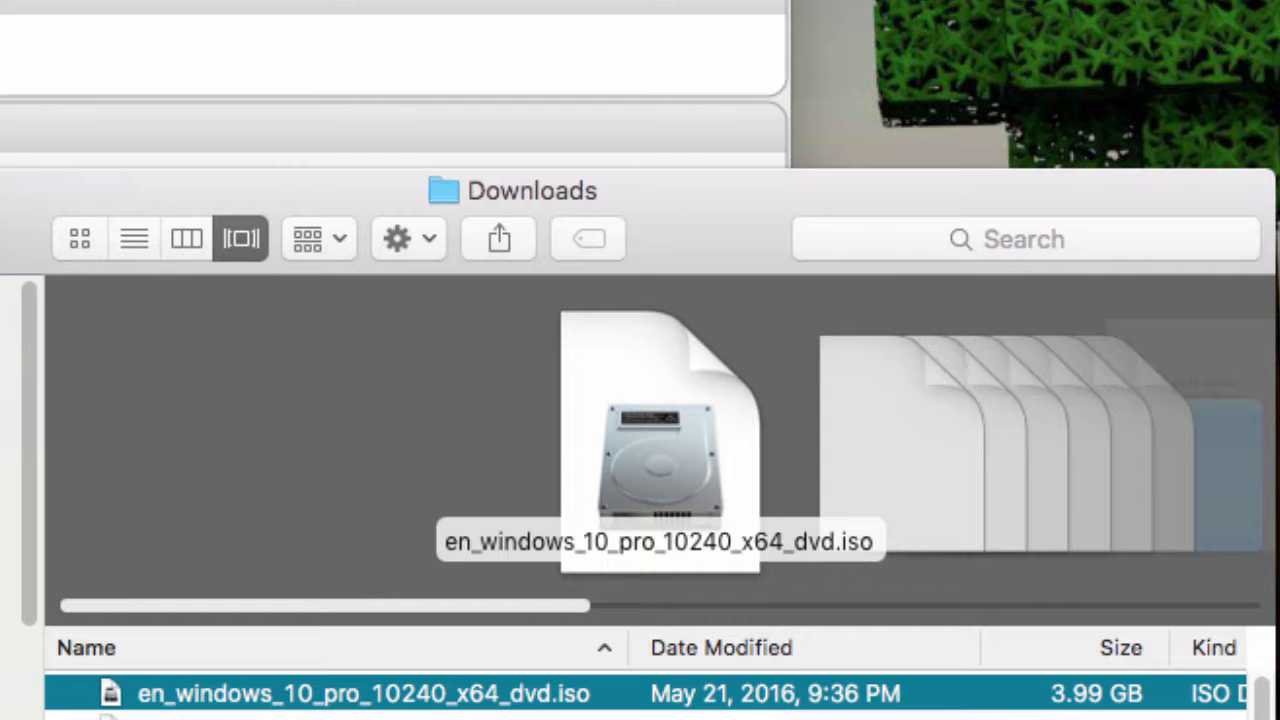
scroll(645, 693, right, 3)
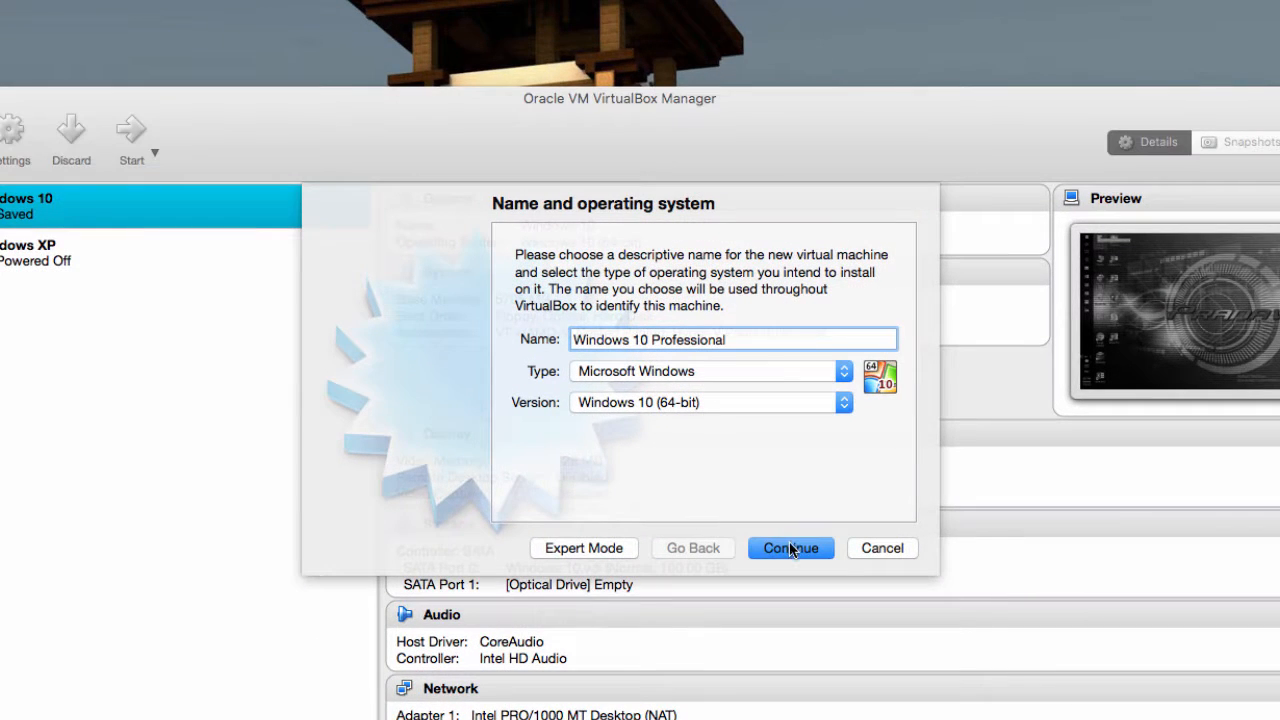
Leave memory at the default 2048 MB and advance to the hard disk page
click(791, 548)
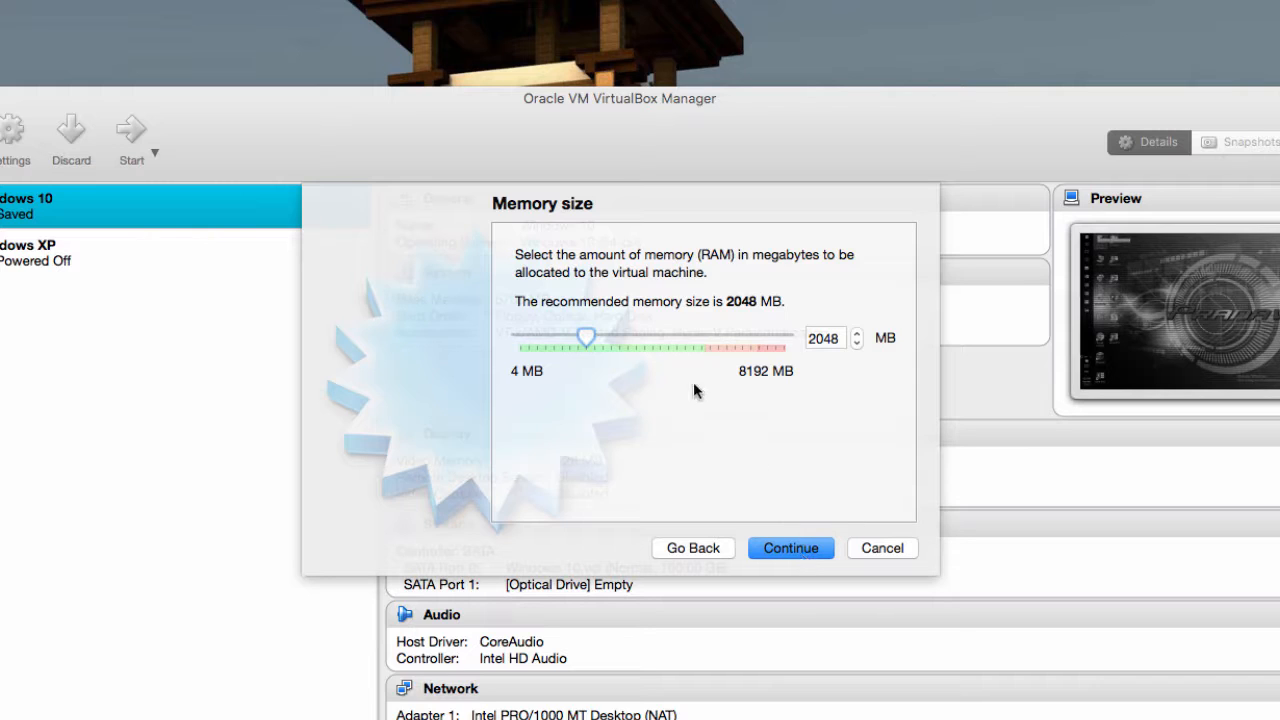
click(812, 552)
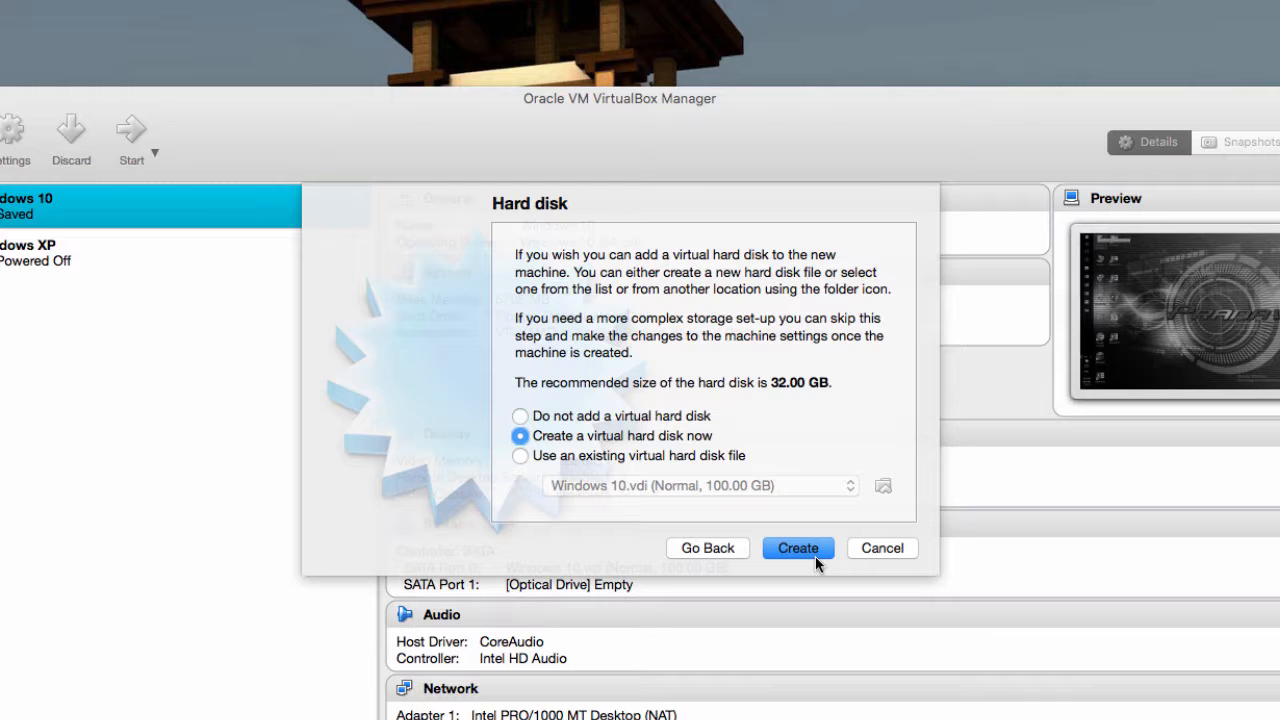
Create a new dynamically allocated VDI hard disk sized 100 GB
click(815, 556)
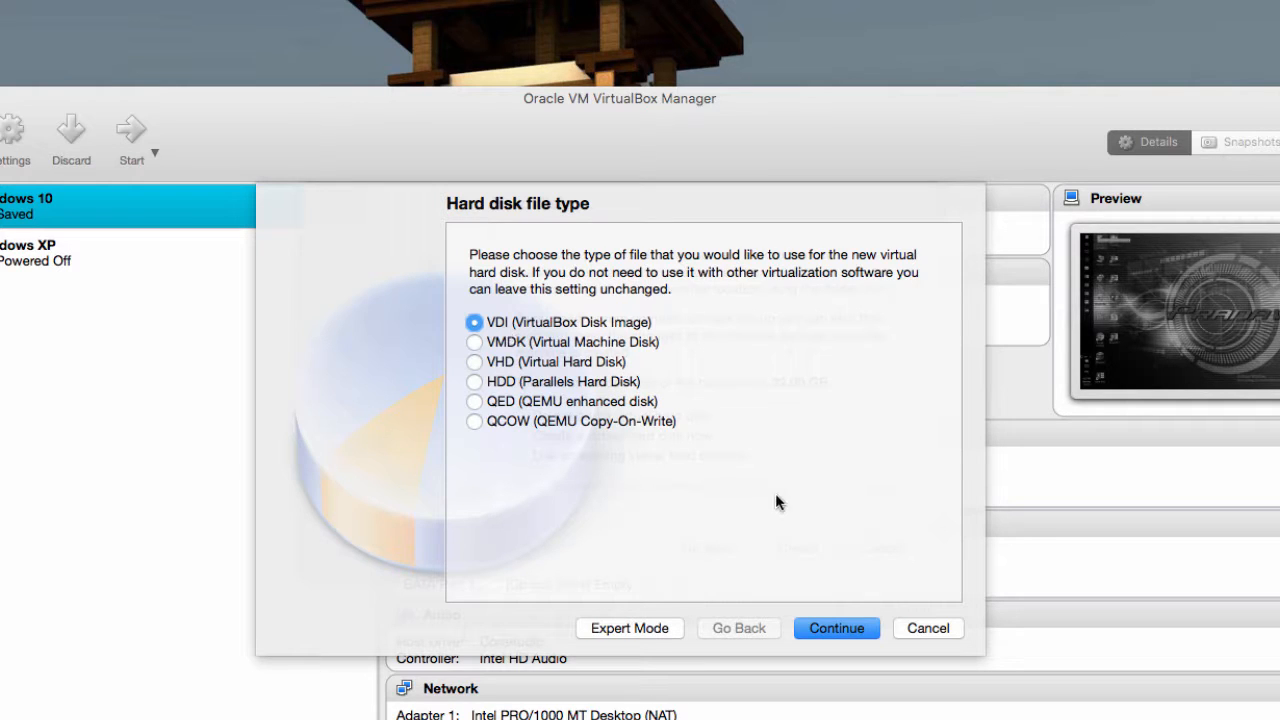
click(867, 627)
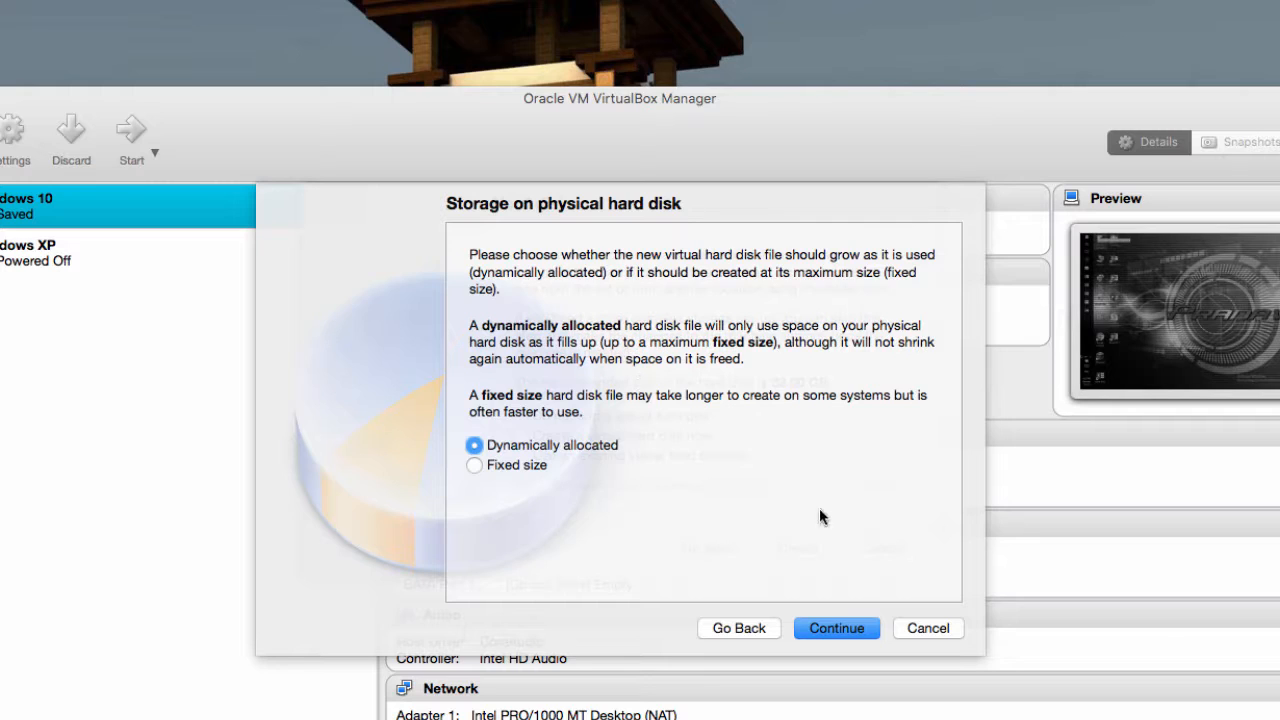
click(847, 629)
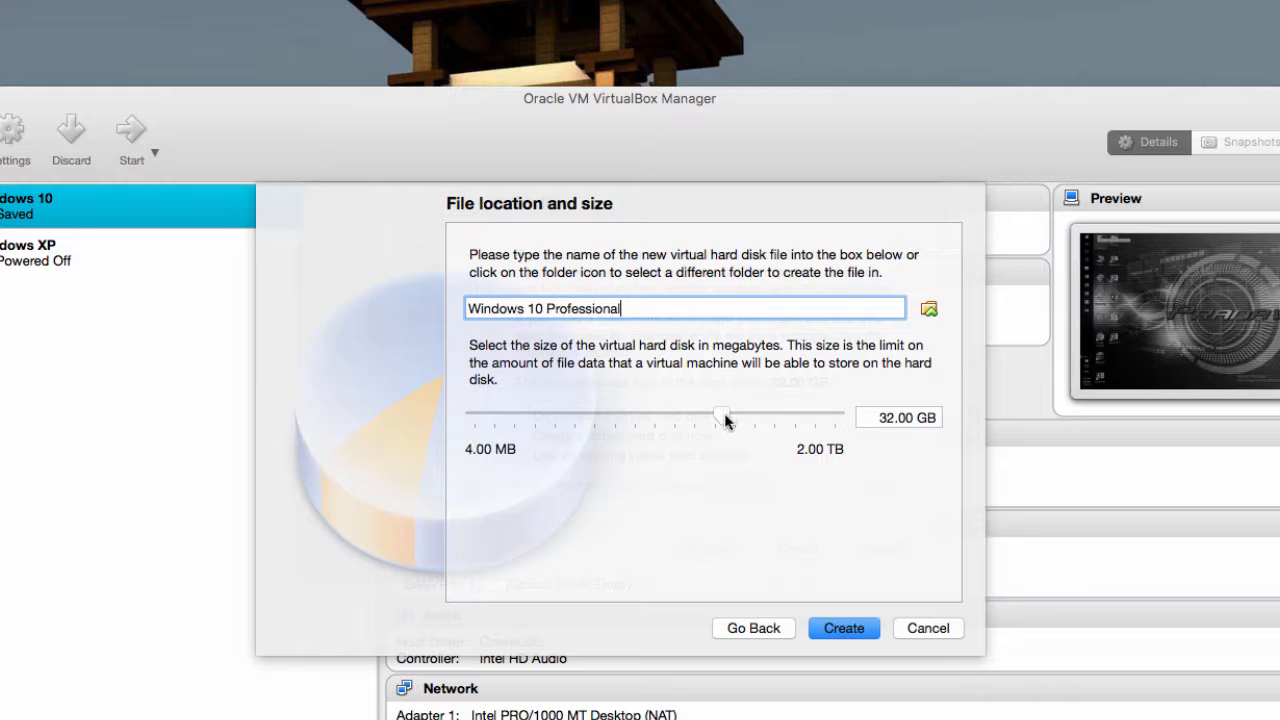
drag(726, 421, 745, 418)
drag(864, 418, 908, 419)
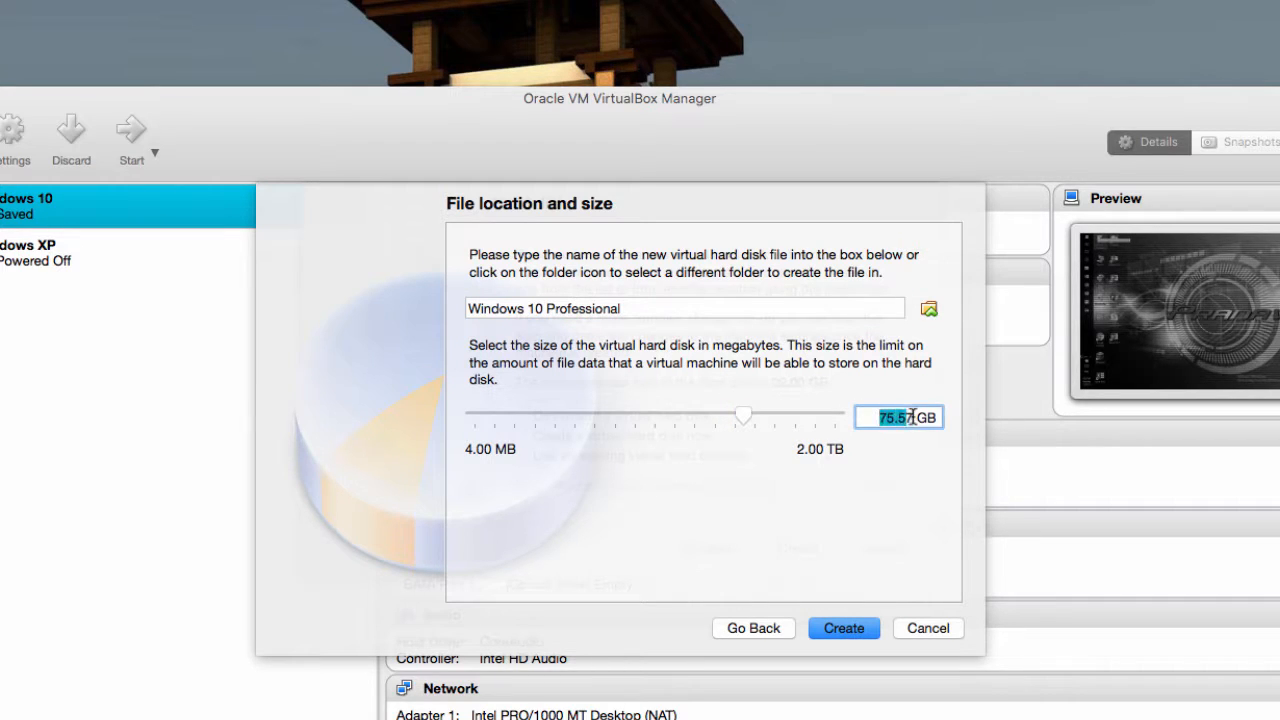
text(100)
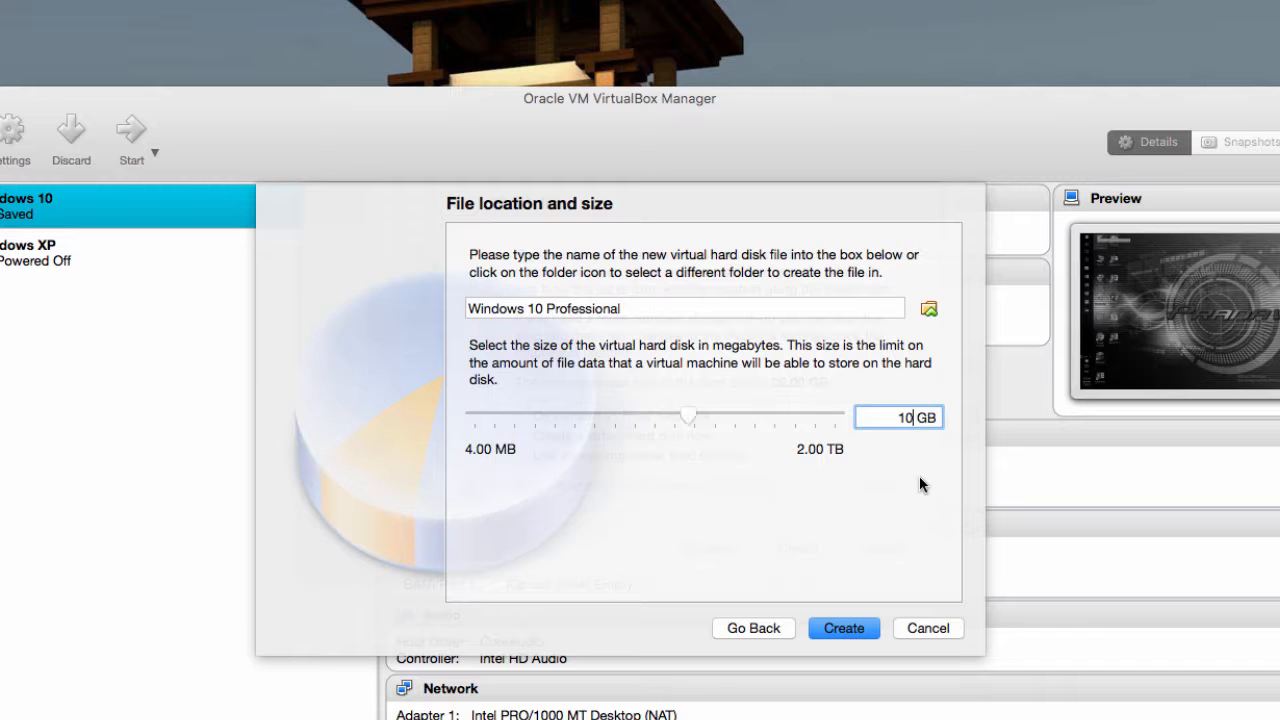
click(855, 627)
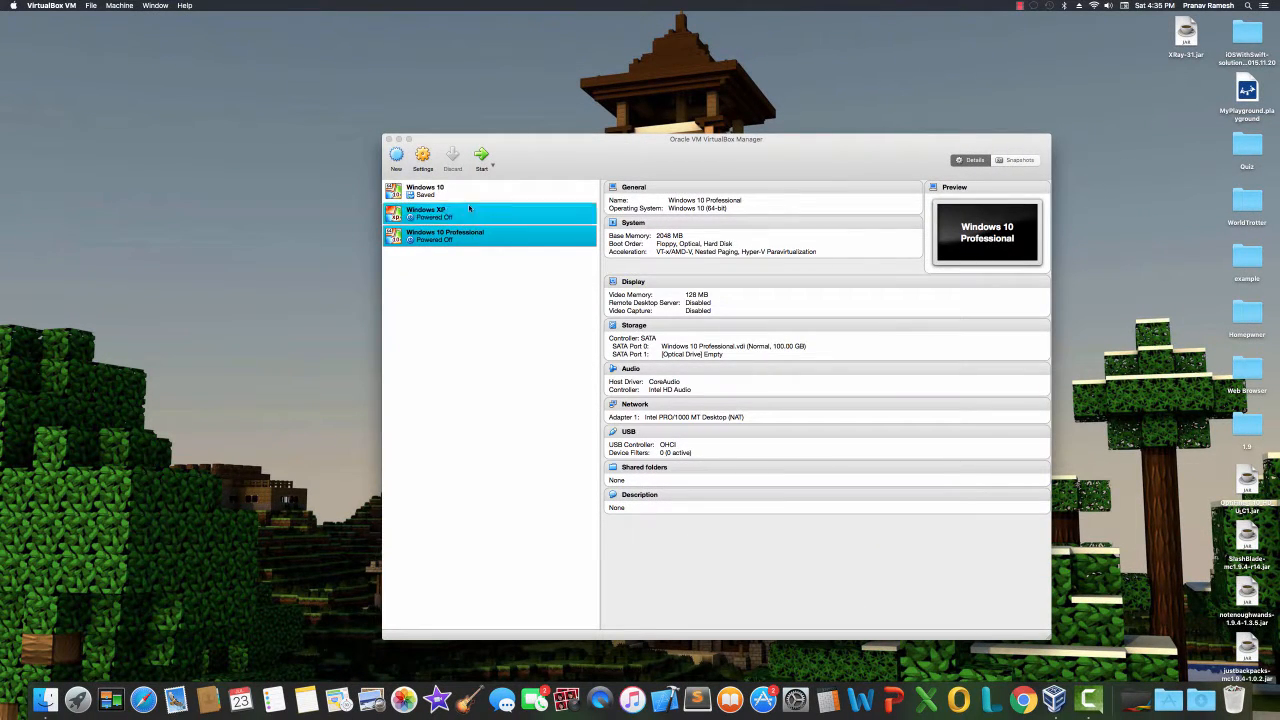
Start the machine using en_windows_10_pro_10240_x64_dvd.iso as the startup disk
click(481, 156)
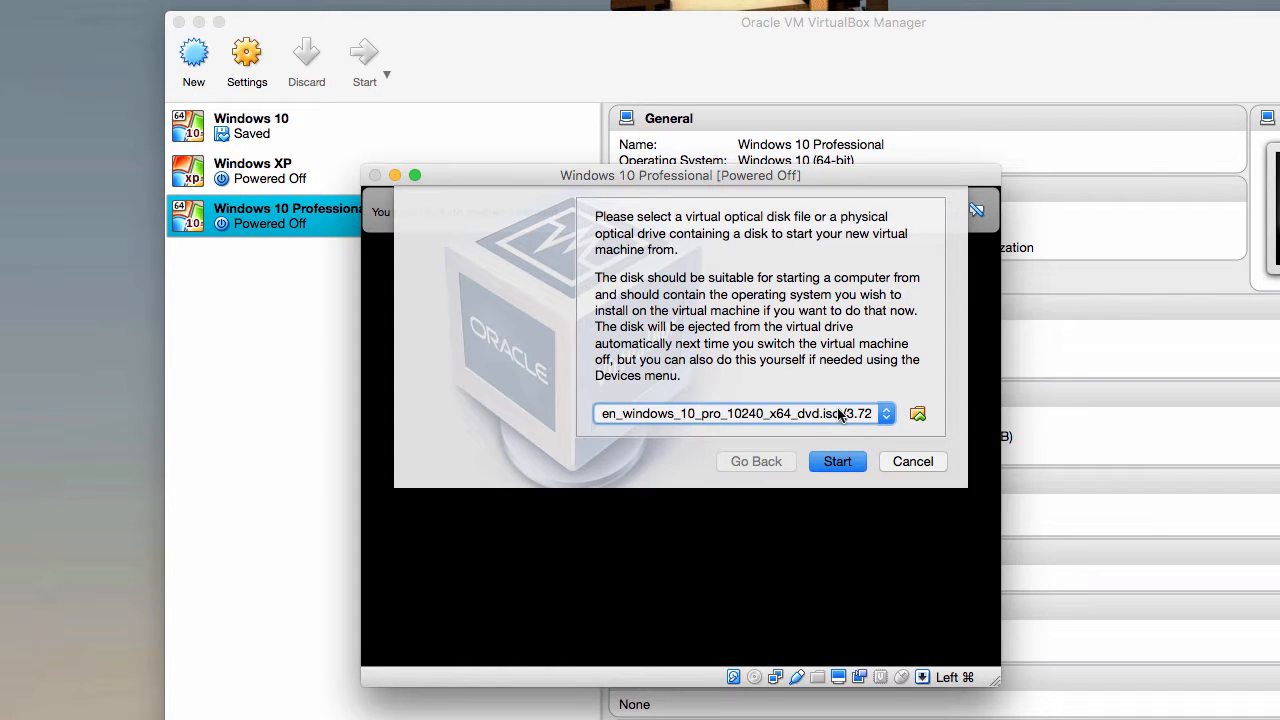
click(917, 415)
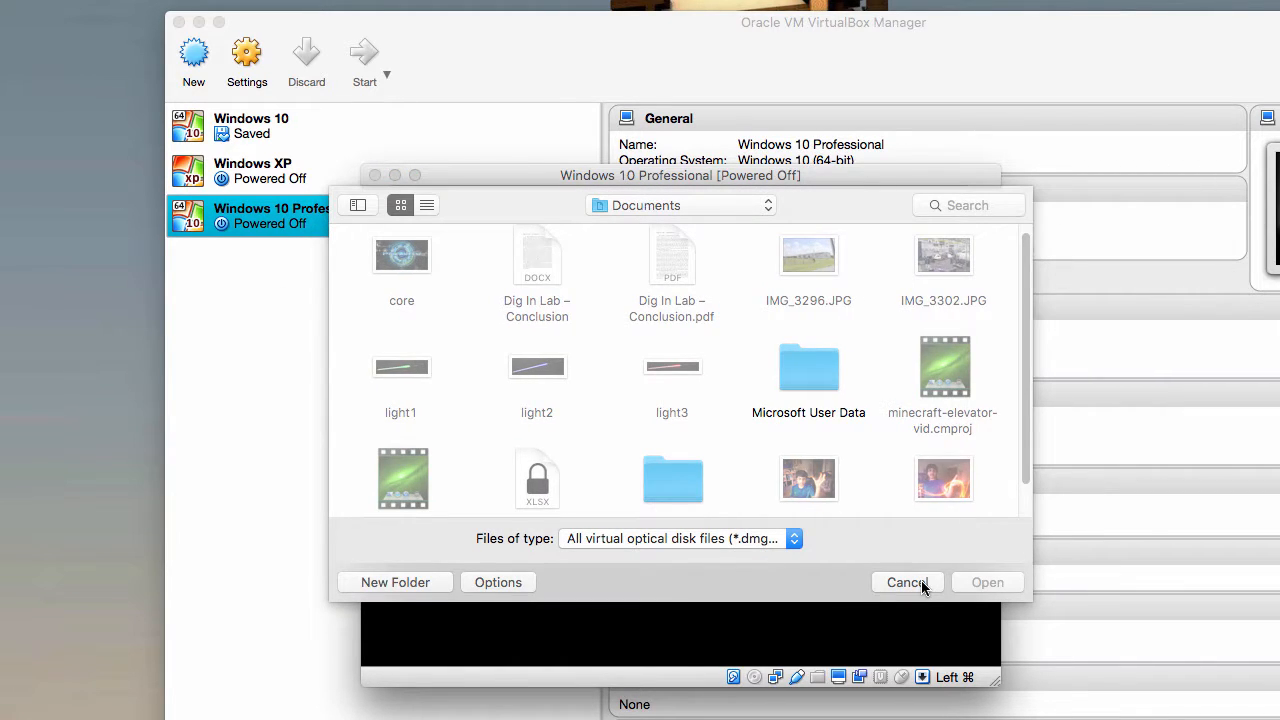
click(921, 582)
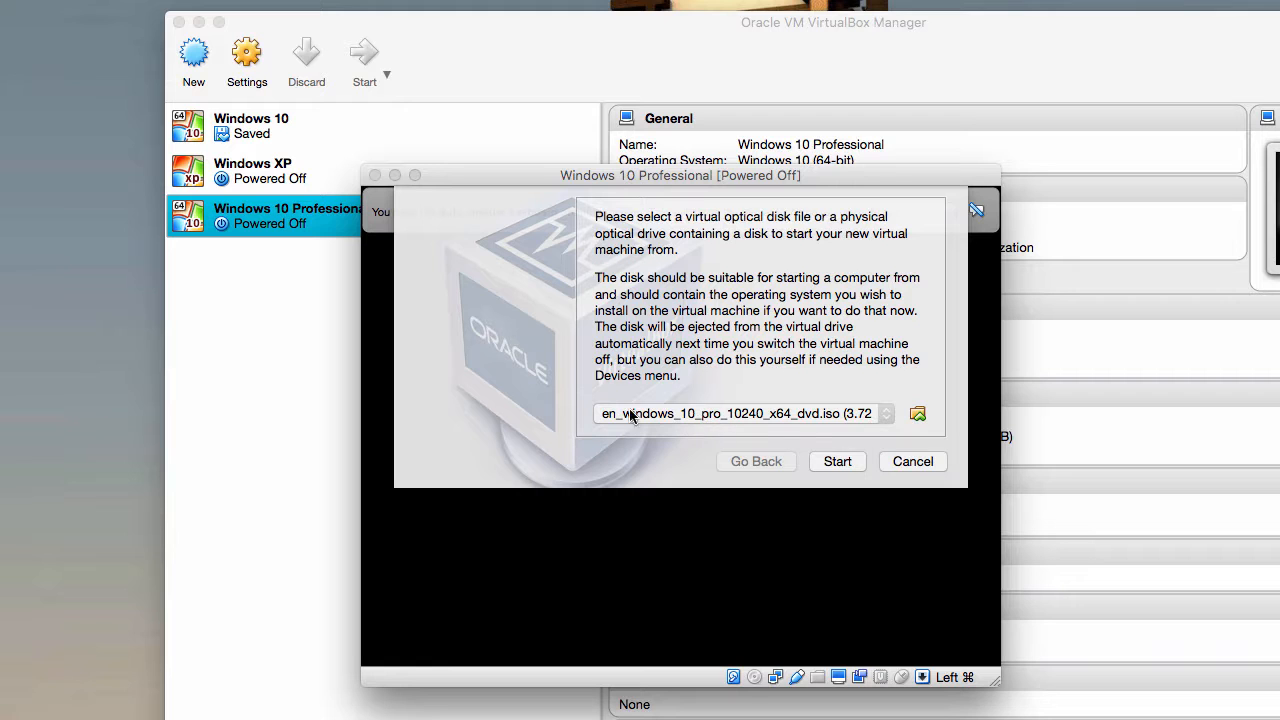
click(830, 464)
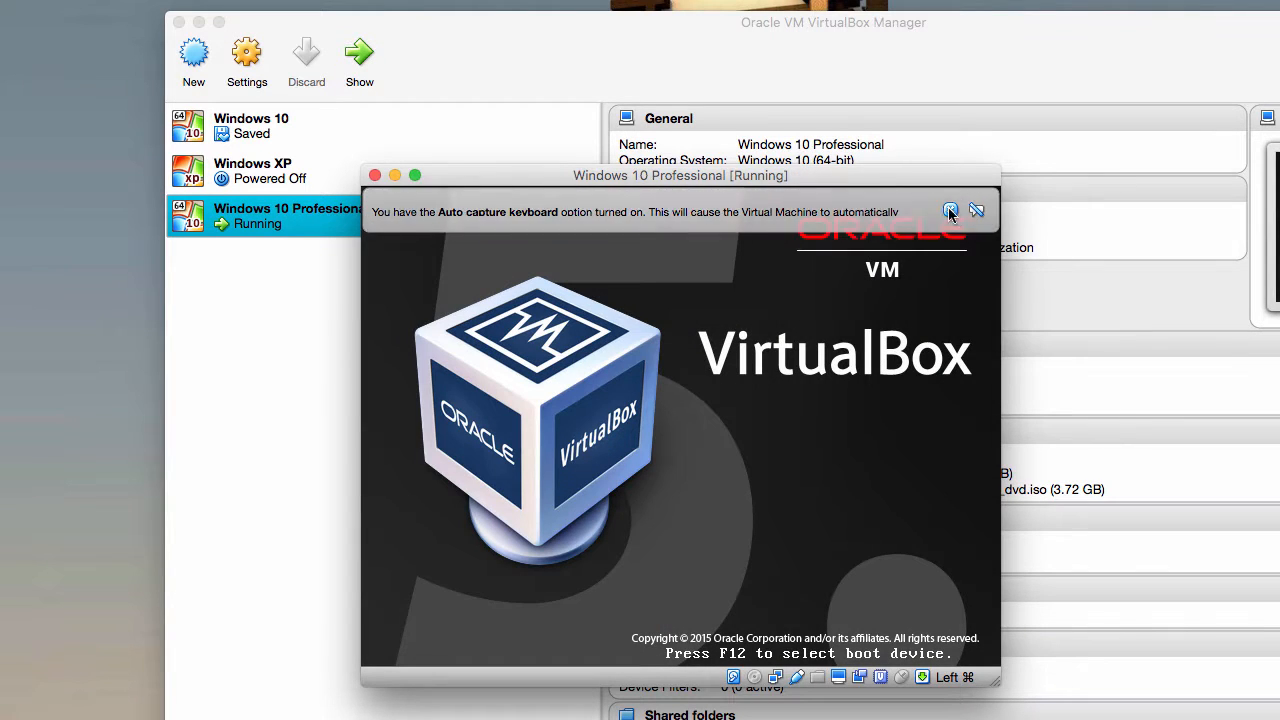
Dismiss the VirtualBox notices and begin Windows Setup with English (United States) settings
click(950, 211)
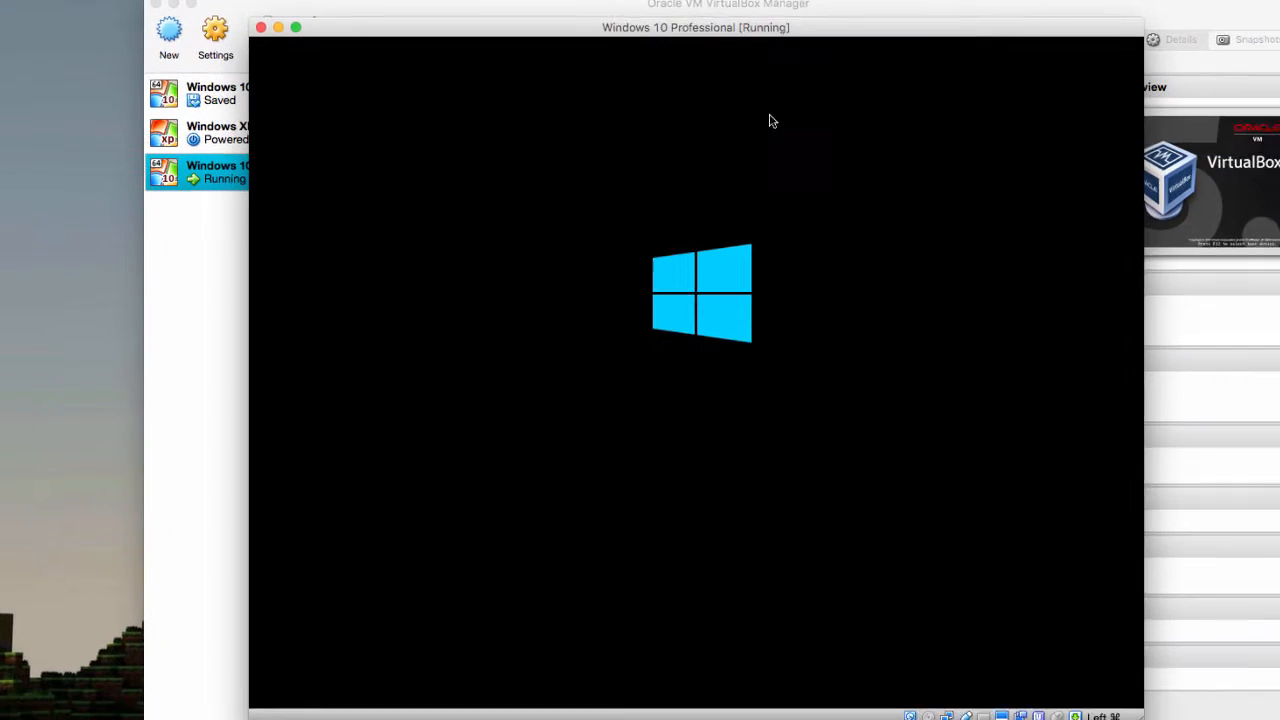
click(173, 5)
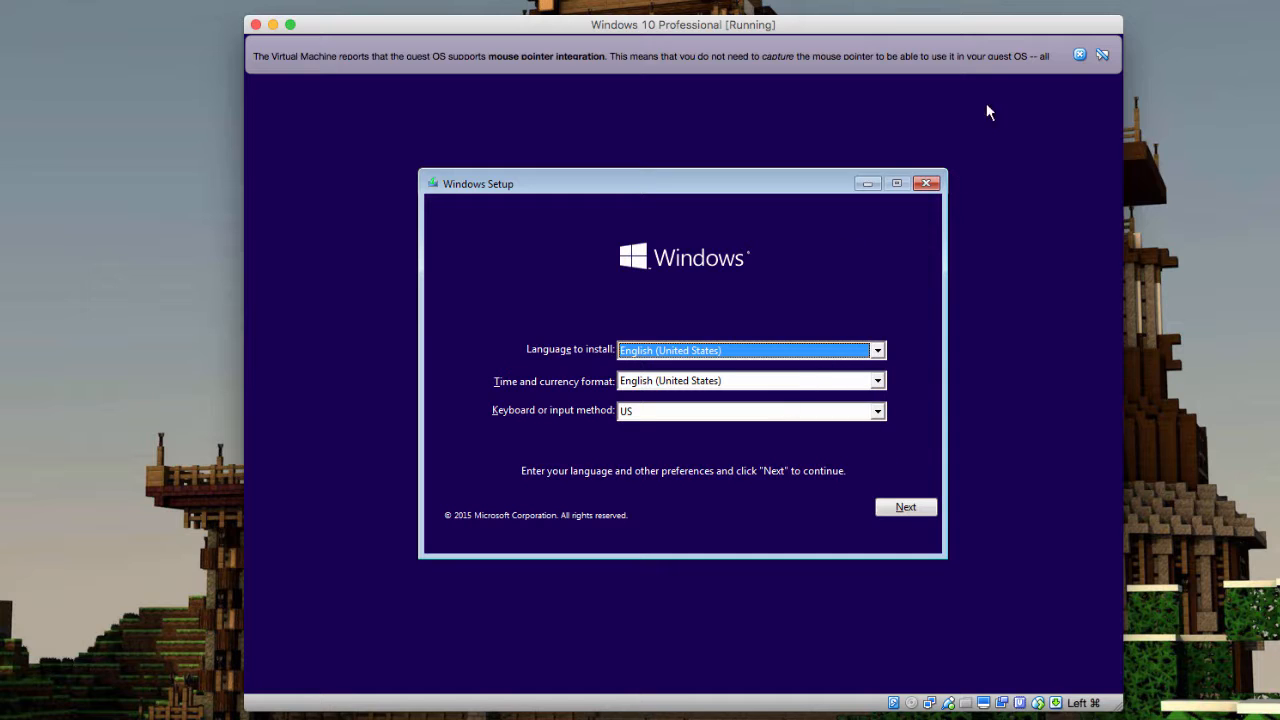
click(1079, 54)
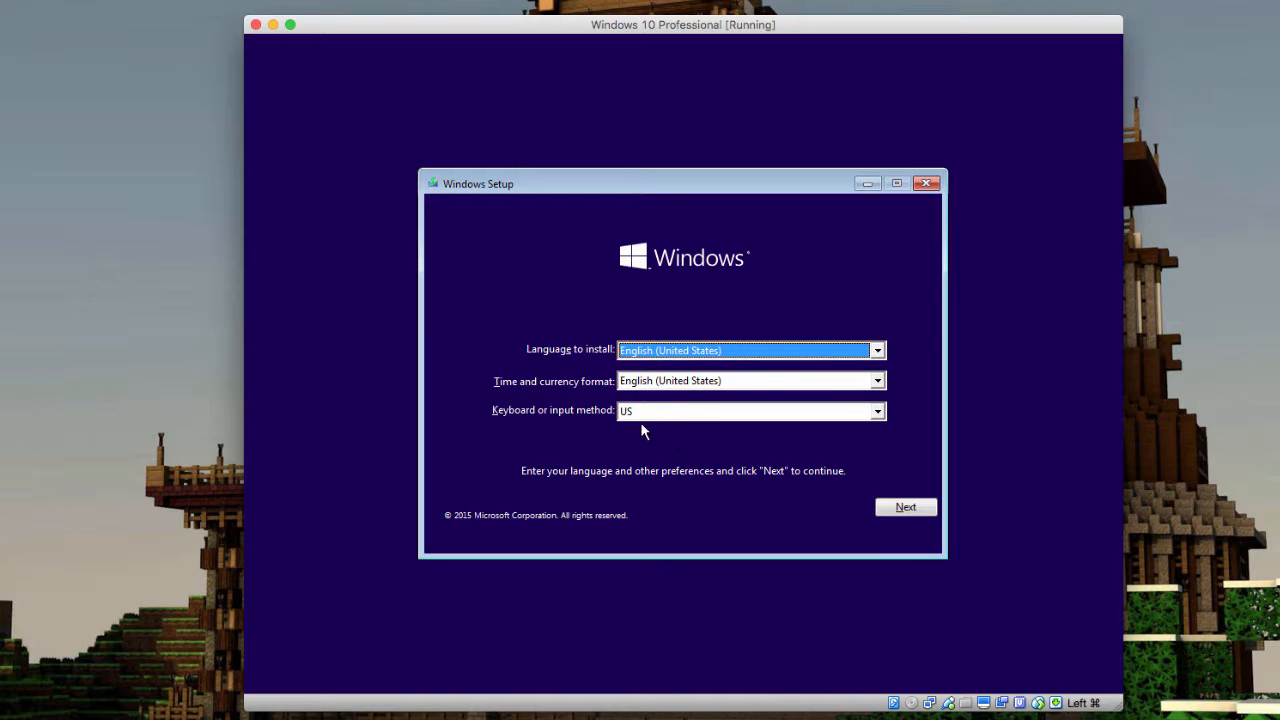
click(906, 508)
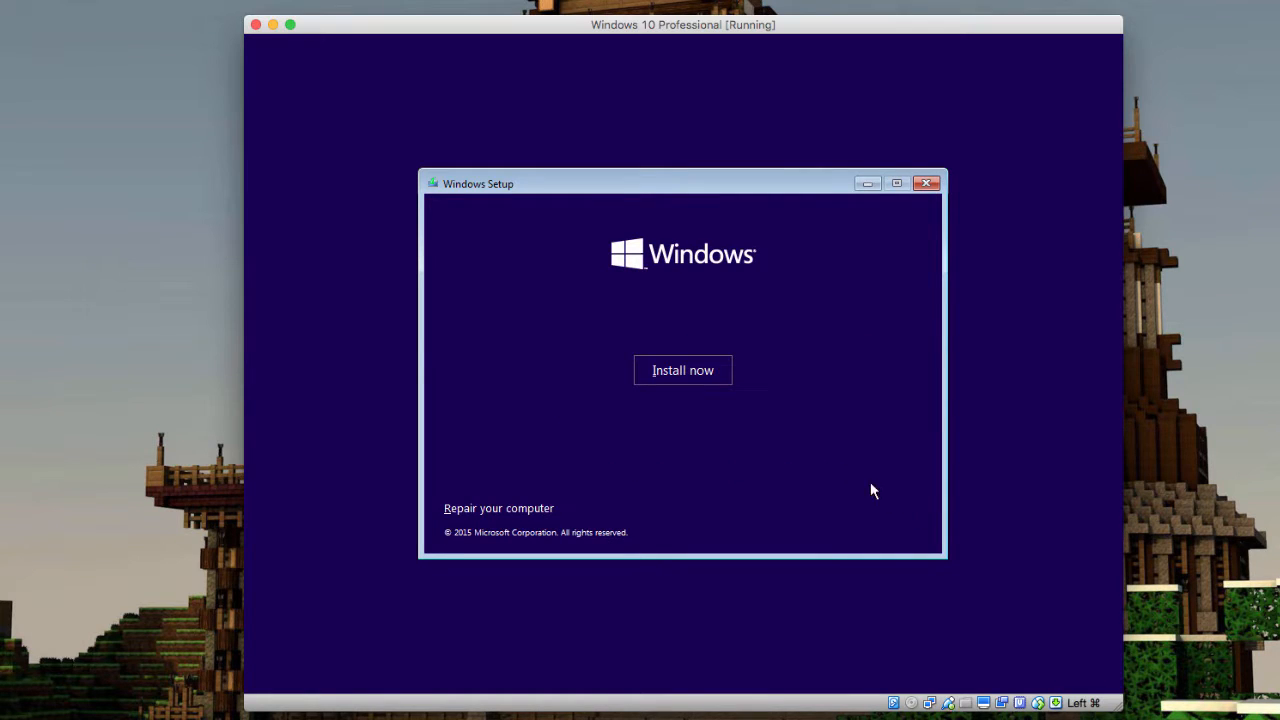
click(688, 374)
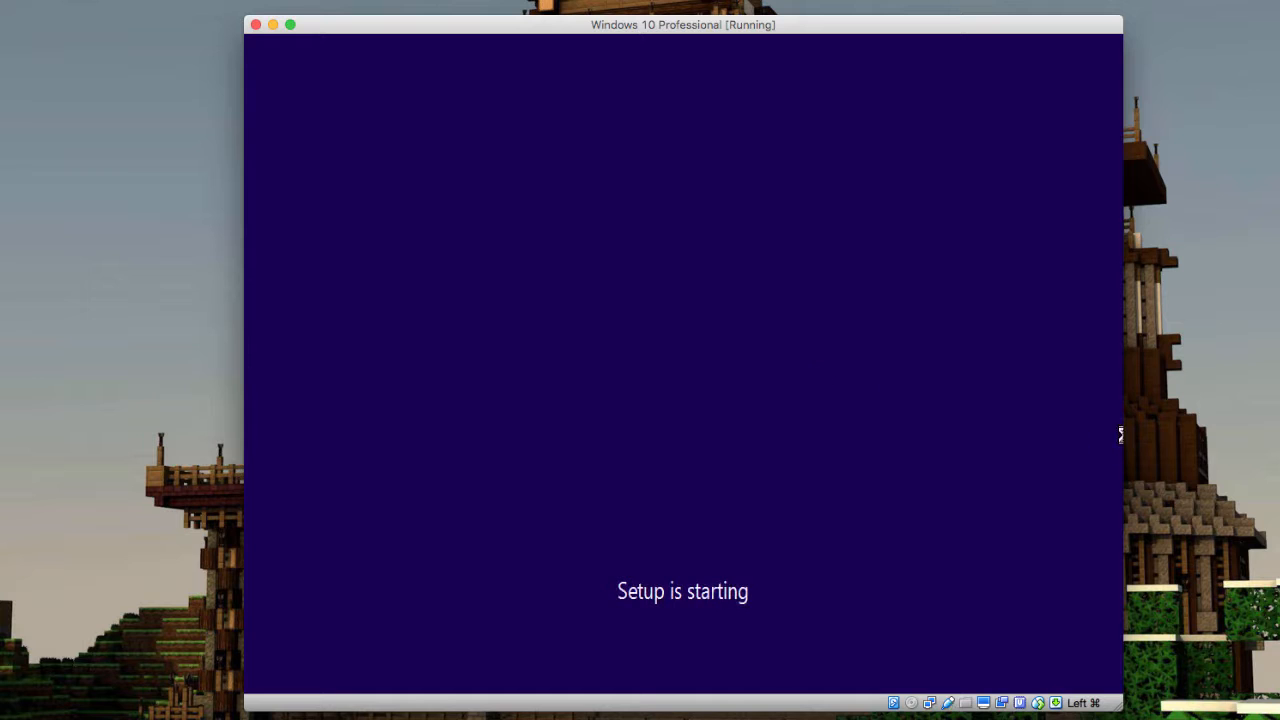
drag(957, 25, 919, 0)
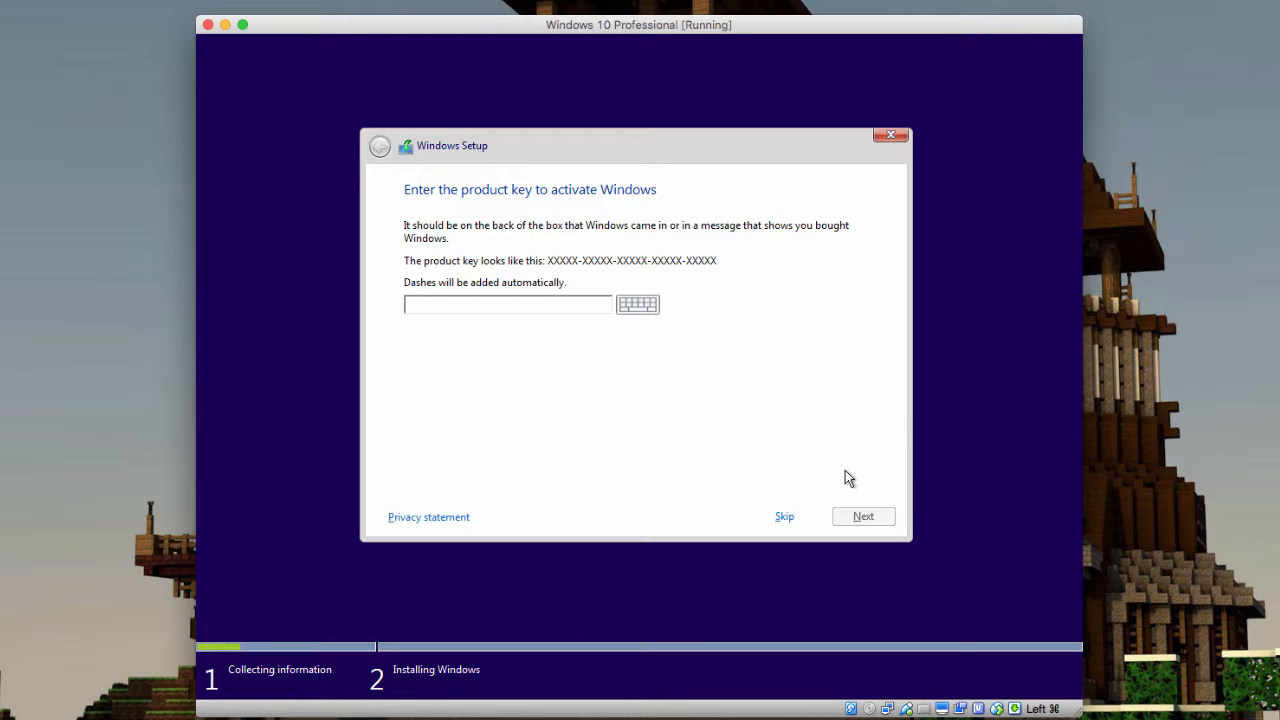
Skip the product key and accept the Windows license terms
click(785, 517)
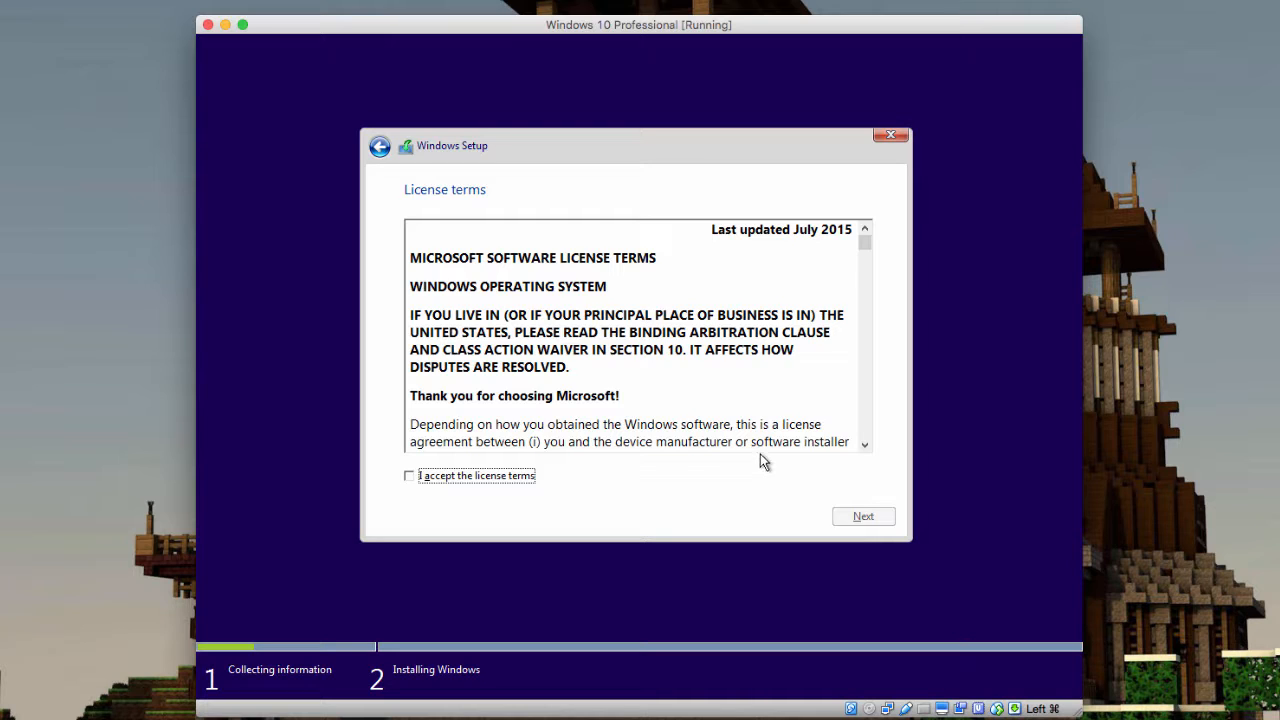
click(493, 478)
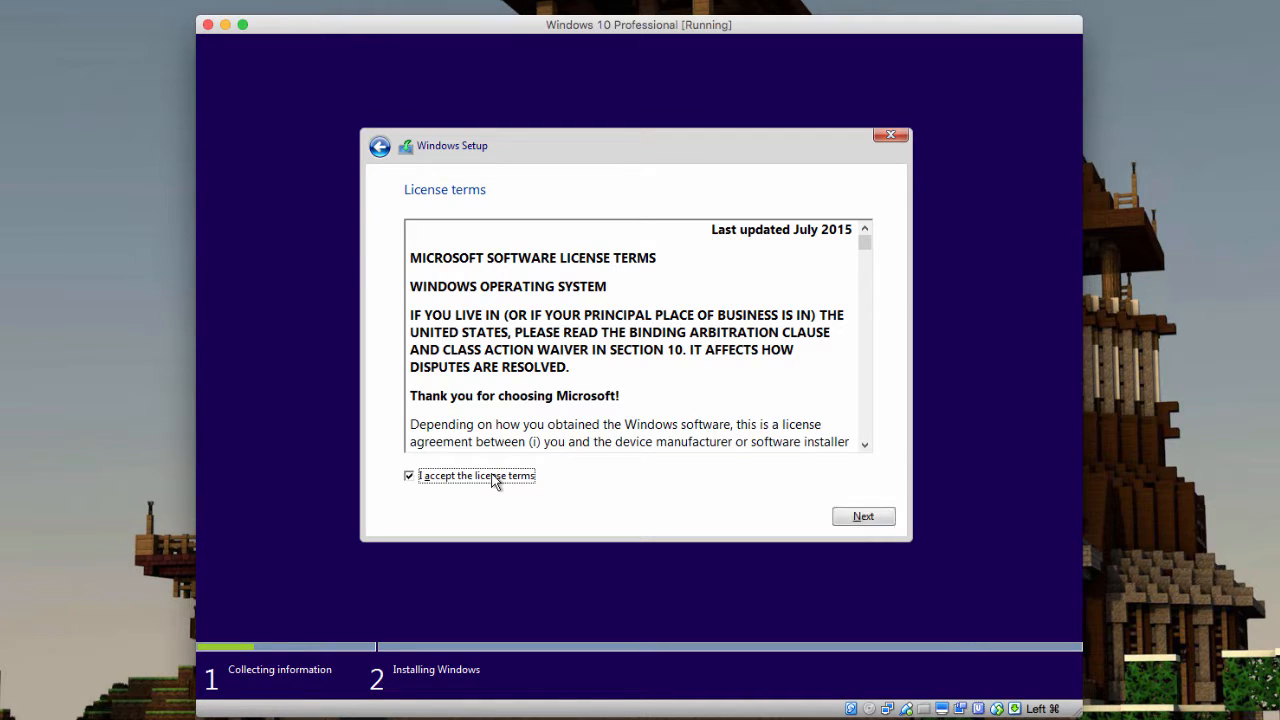
click(868, 518)
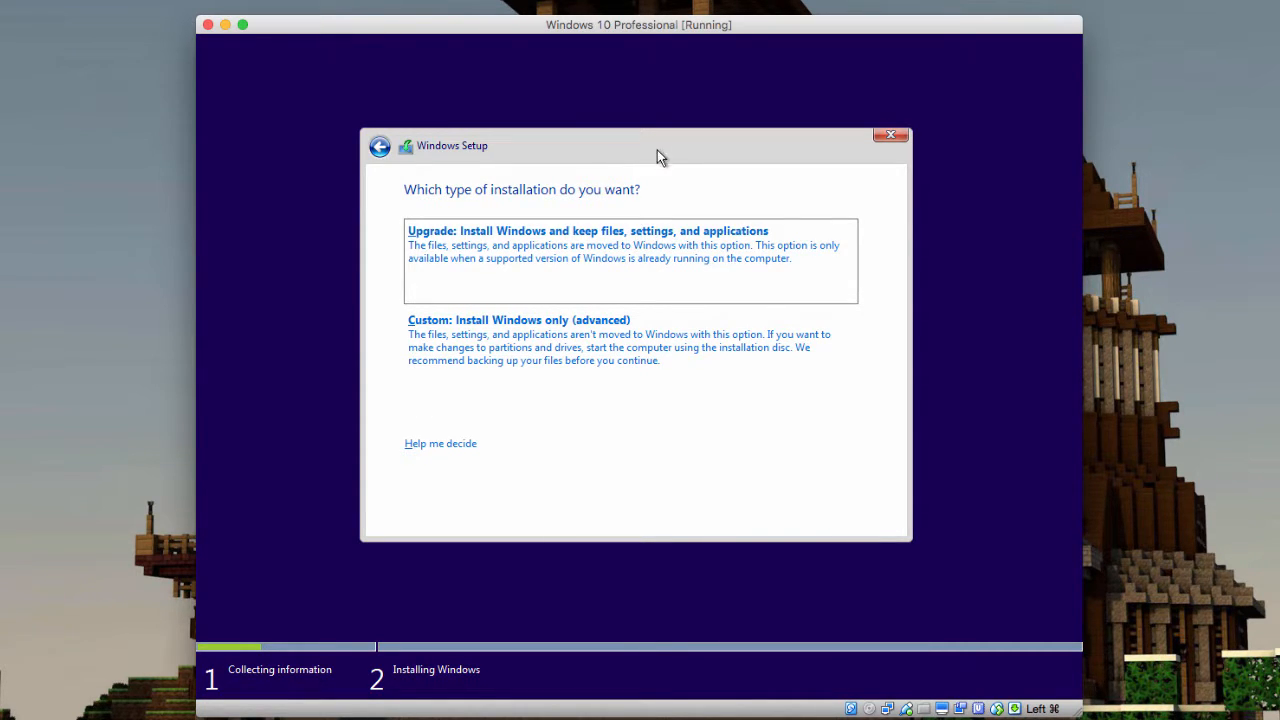
Choose a Custom install and create a 102400 MB partition, allowing the extra system partitions
click(818, 358)
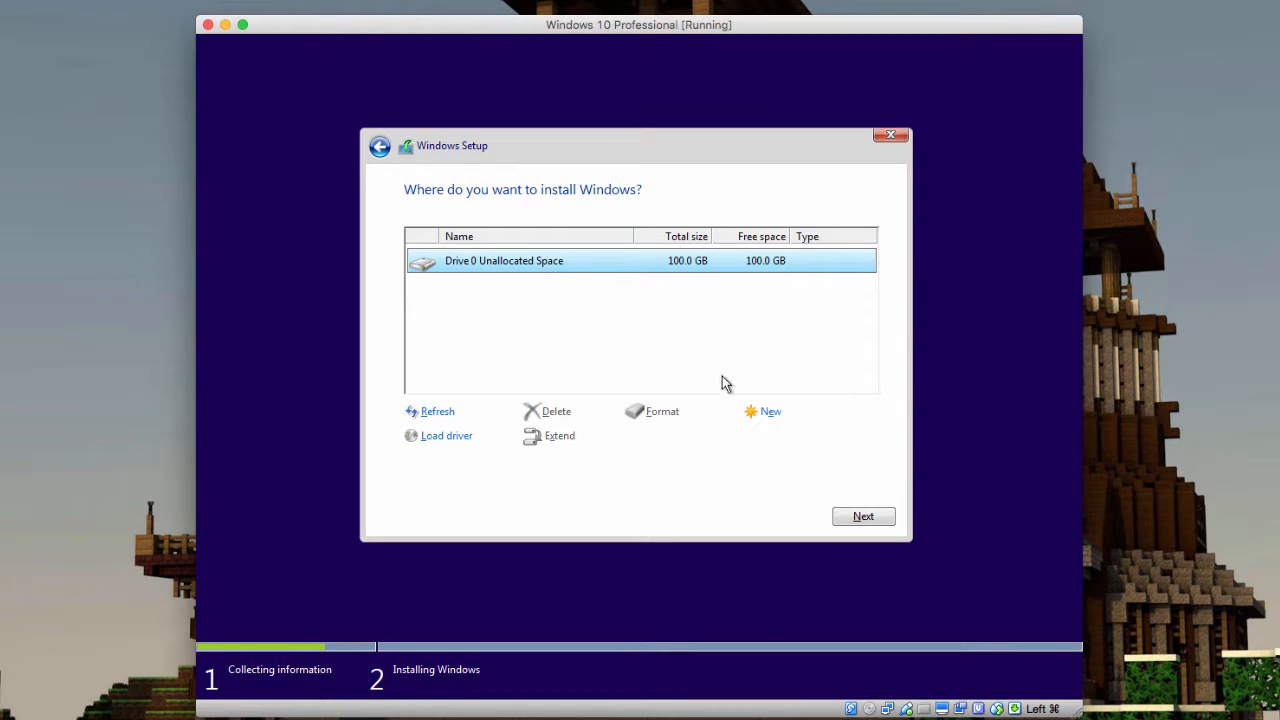
click(762, 412)
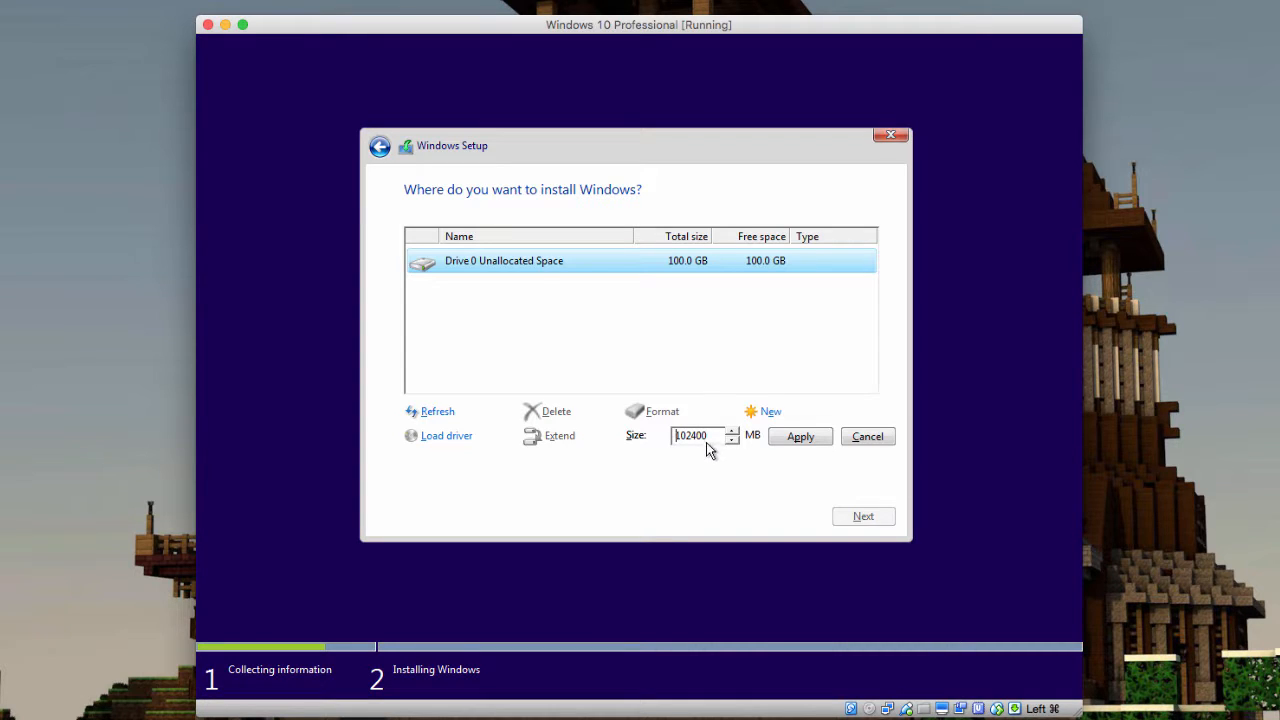
click(818, 437)
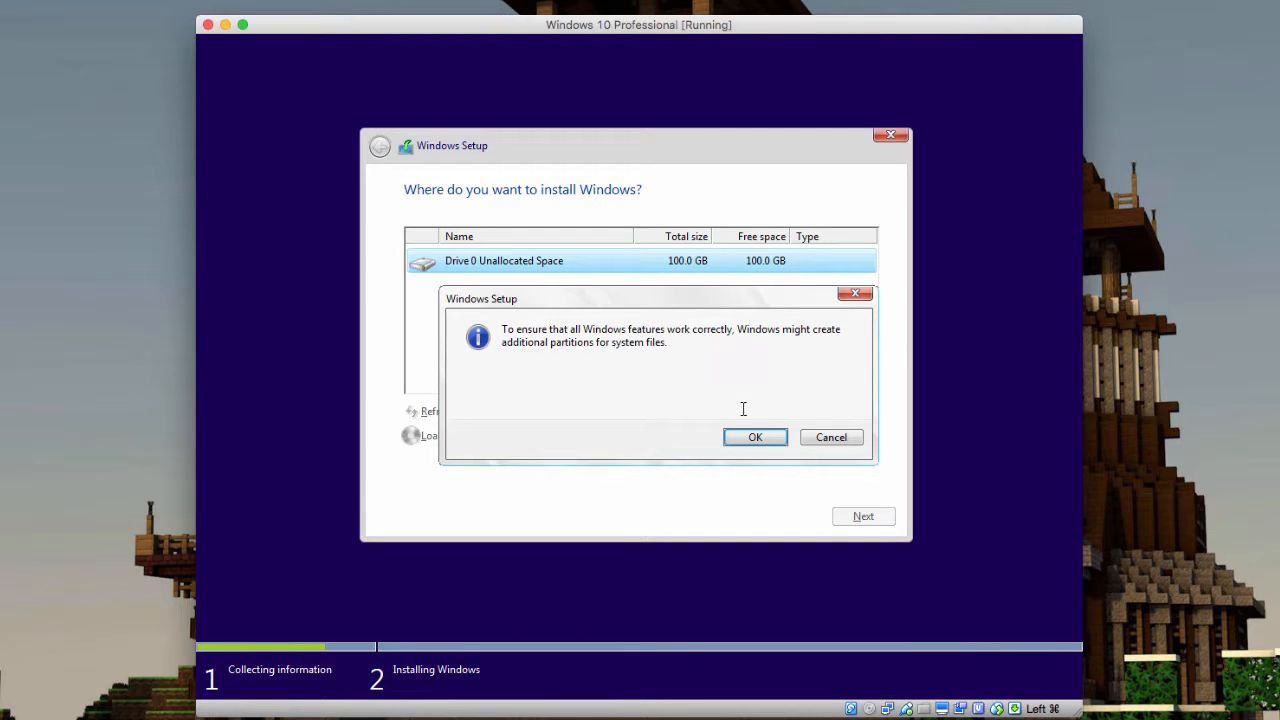
click(755, 437)
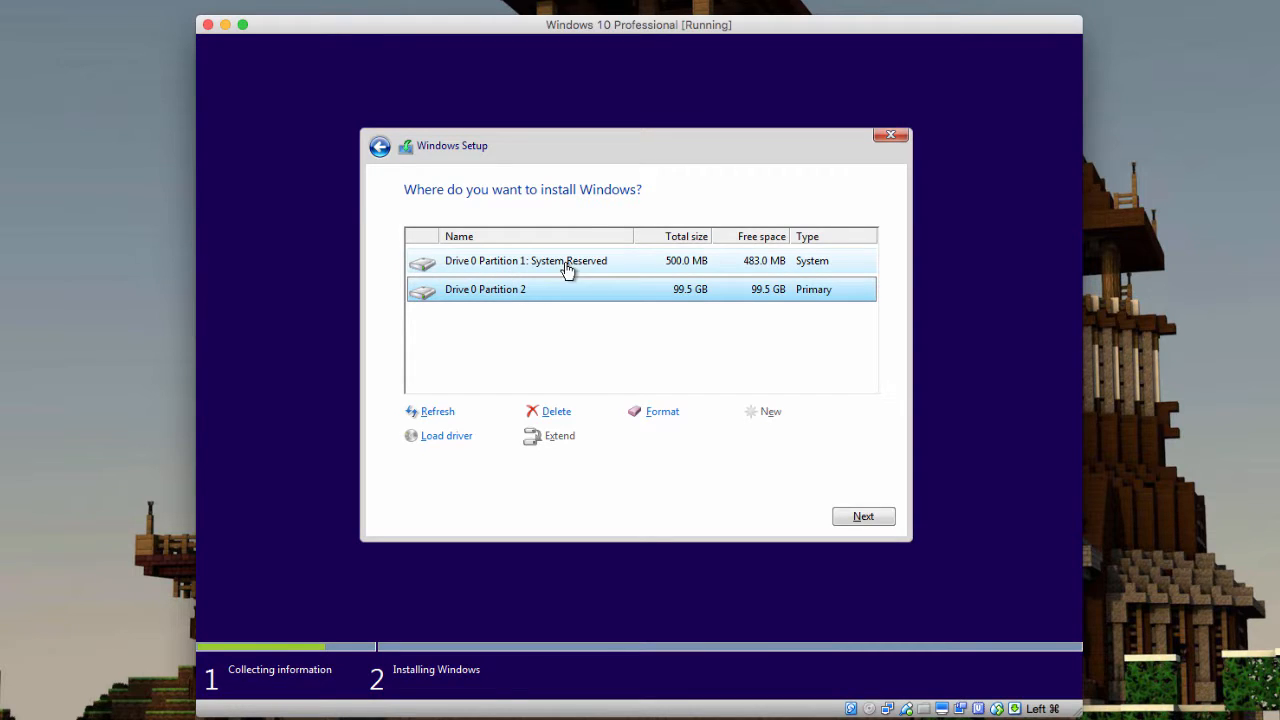
Install Windows on Partition 2 and restart the VM once copying completes
click(860, 517)
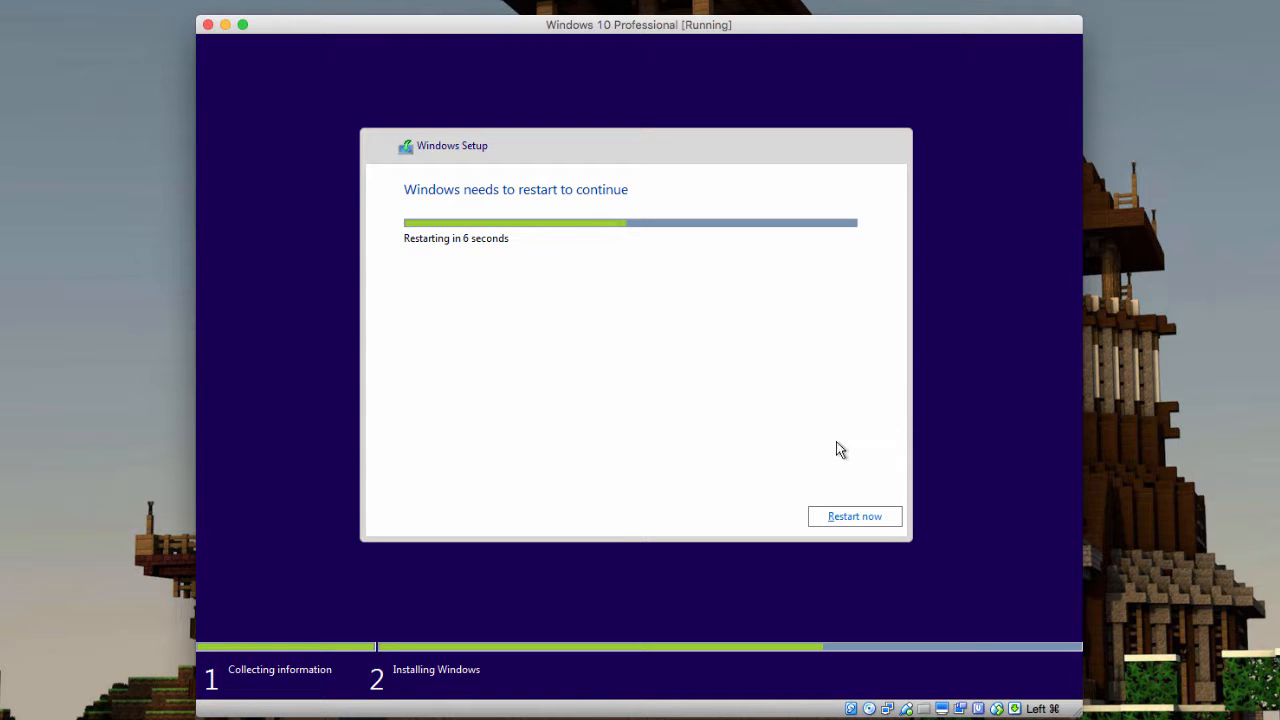
click(857, 521)
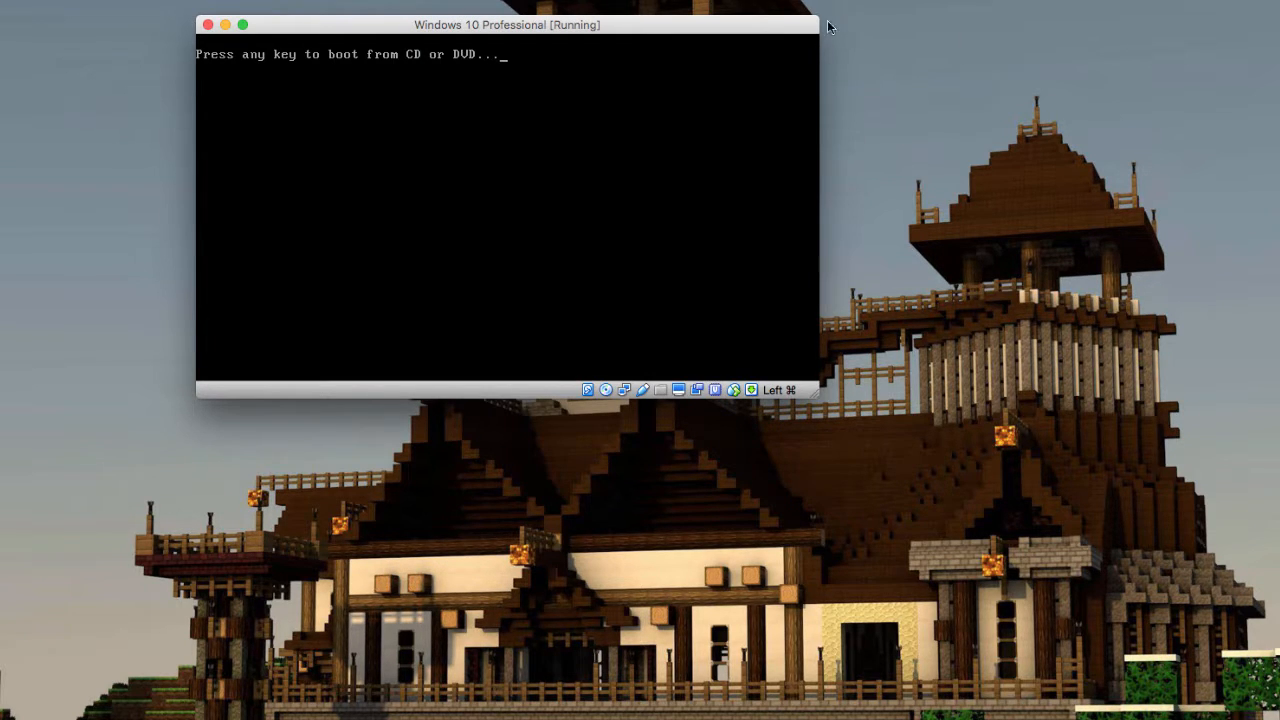
Reposition the VM window while Windows boots to the product key screen
drag(809, 24, 961, 273)
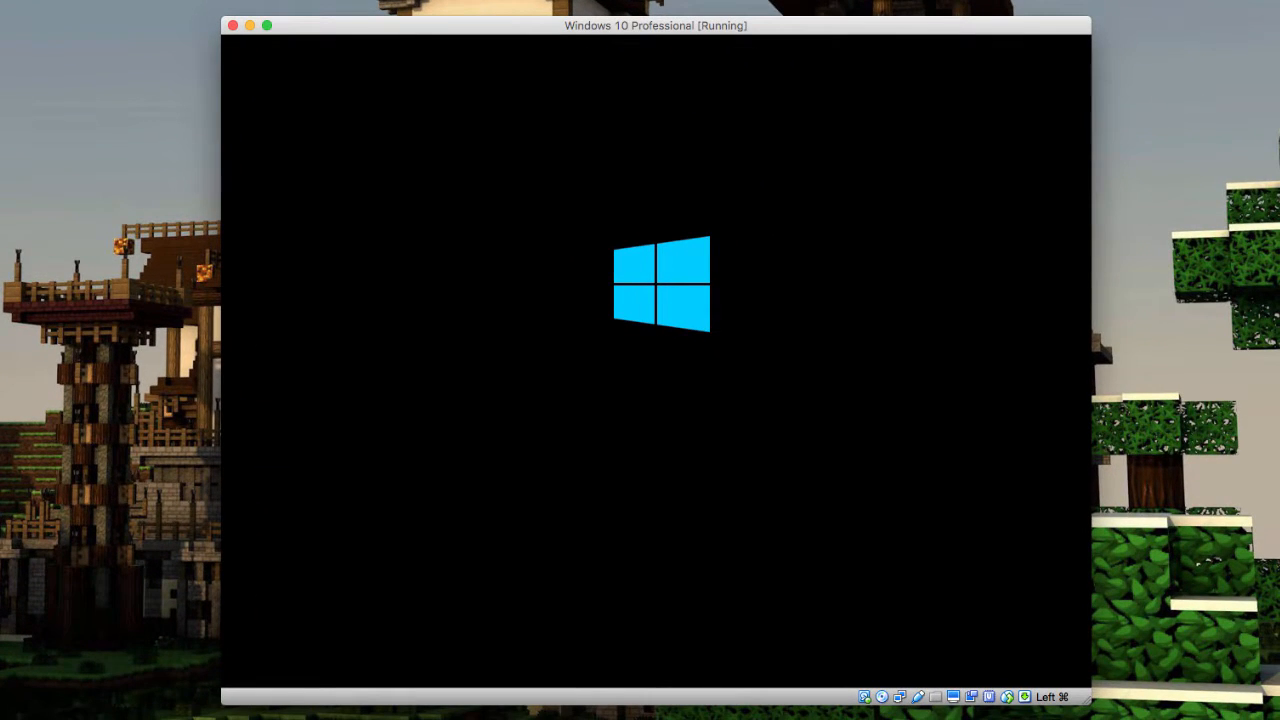
drag(791, 29, 775, 0)
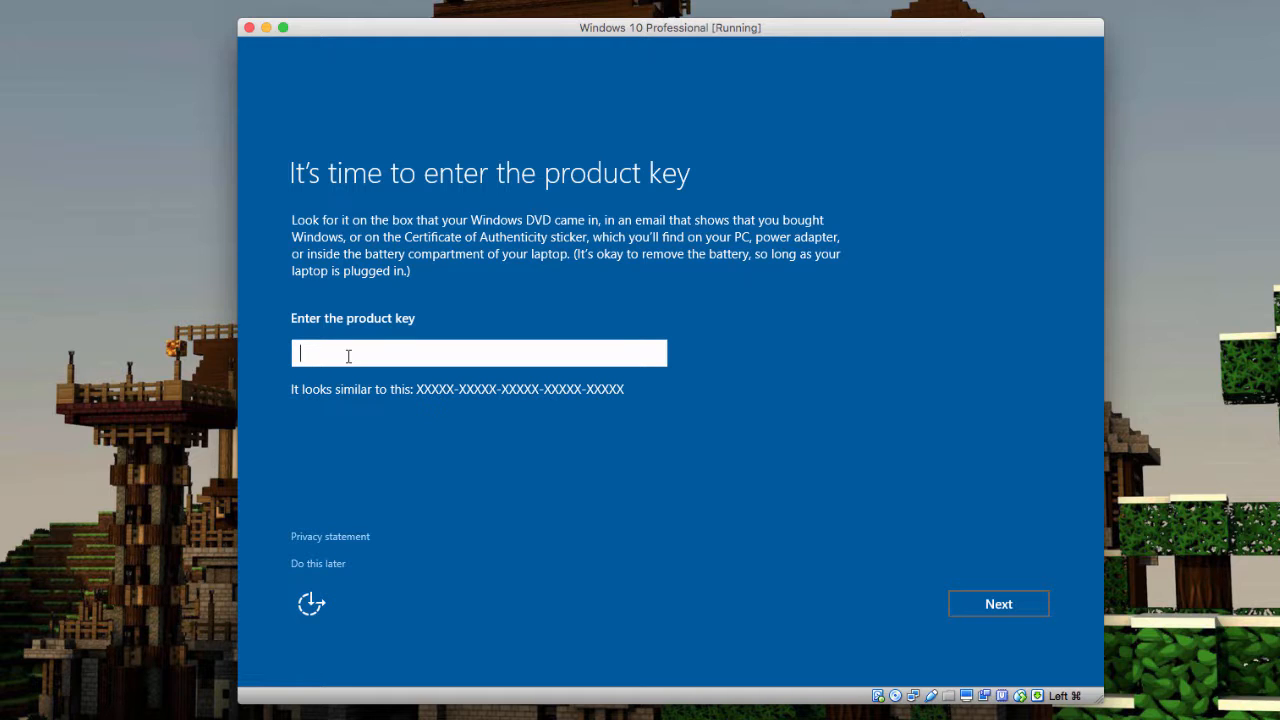
Leave the Windows product key field empty and choose to activate later
text(JRFJR-)
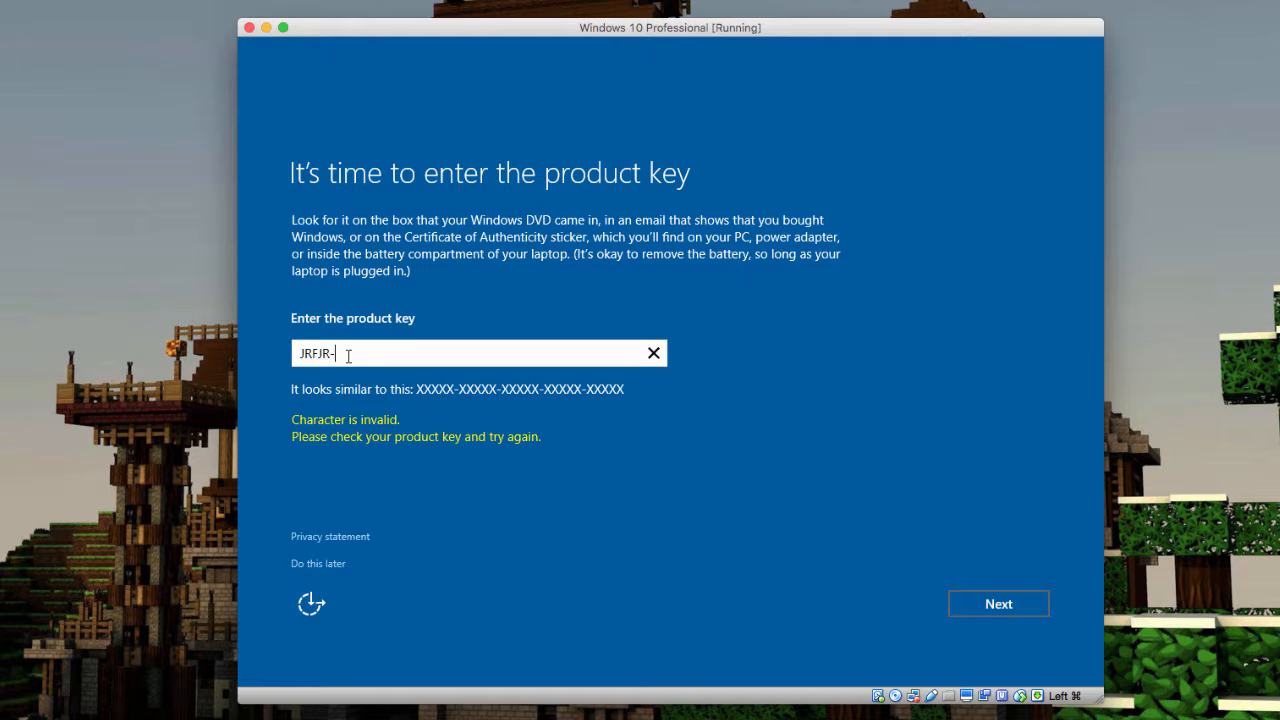
text(R8485-492FJ-KDJRF-)
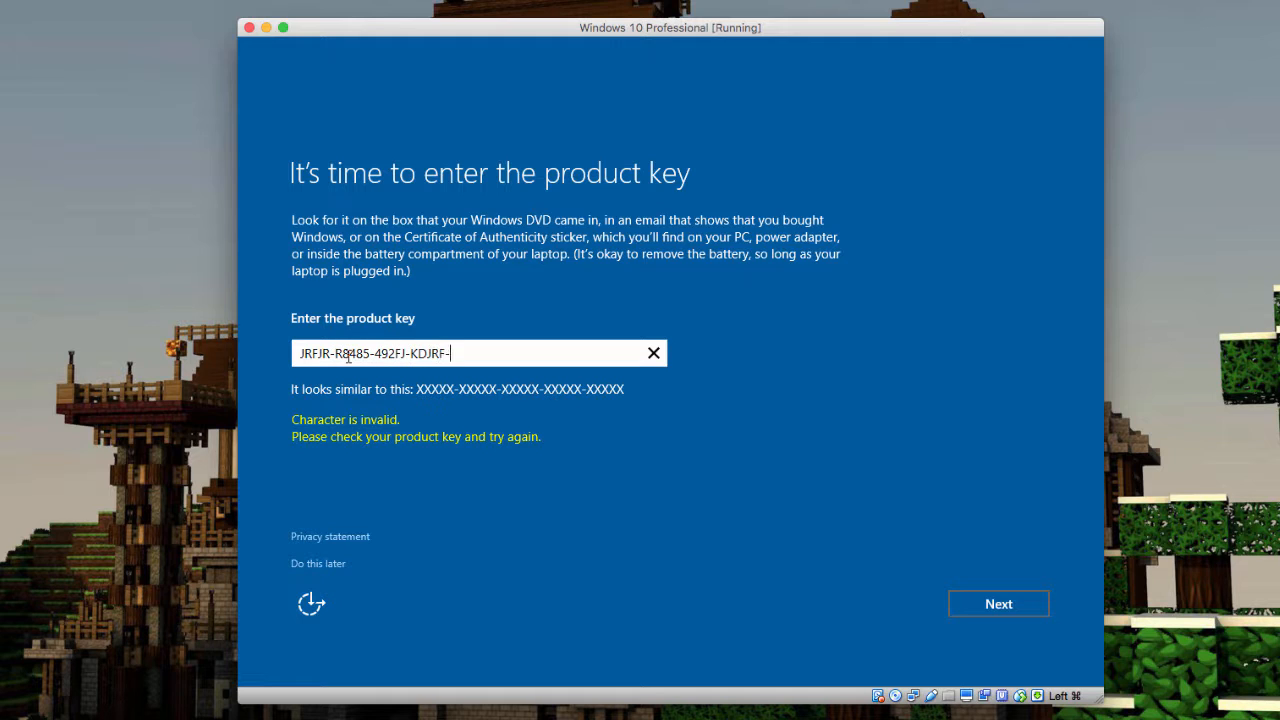
text(88344)
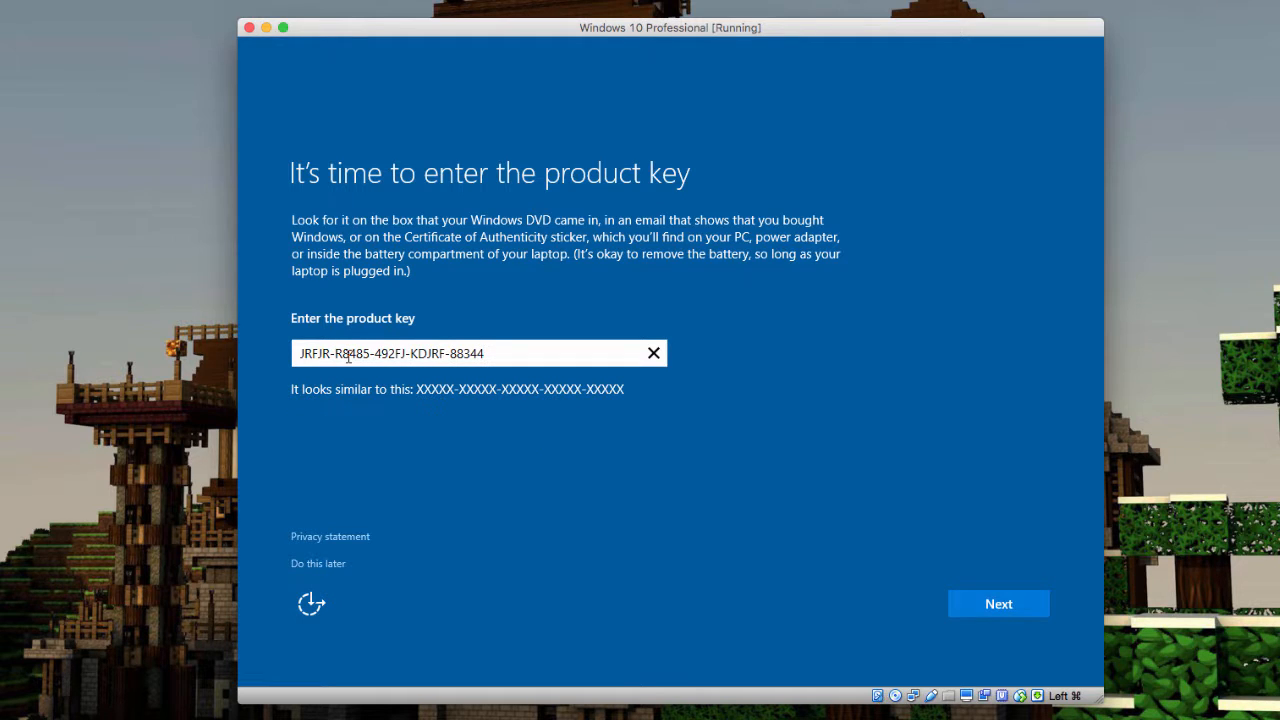
key(BackSpace)
key(BackSpace)
key(BackSpace)
key(BackSpace)
key(BackSpace)
key(BackSpace)
key(BackSpace)
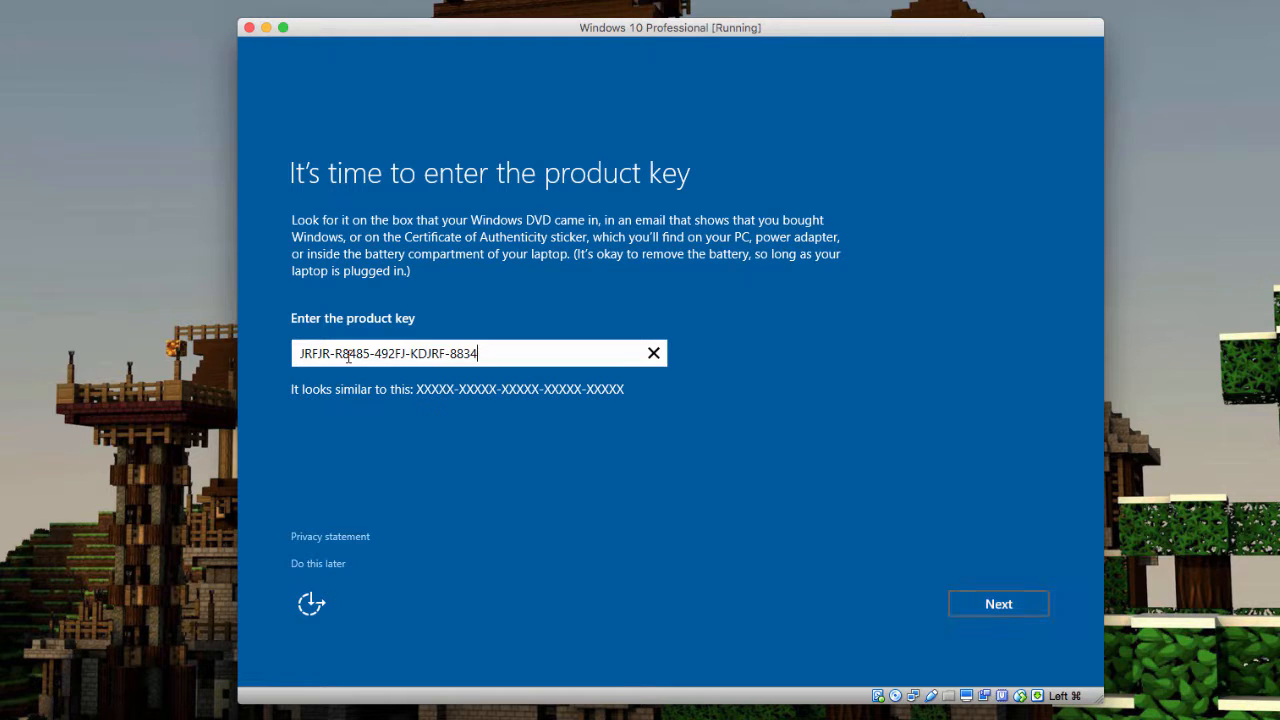
key(BackSpace)
key(BackSpace)
key(BackSpace)
key(BackSpace)
key(BackSpace)
key(BackSpace)
key(BackSpace)
key(BackSpace)
key(BackSpace)
key(BackSpace)
key(BackSpace)
key(BackSpace)
key(BackSpace)
key(BackSpace)
key(BackSpace)
key(BackSpace)
key(BackSpace)
key(BackSpace)
key(BackSpace)
key(BackSpace)
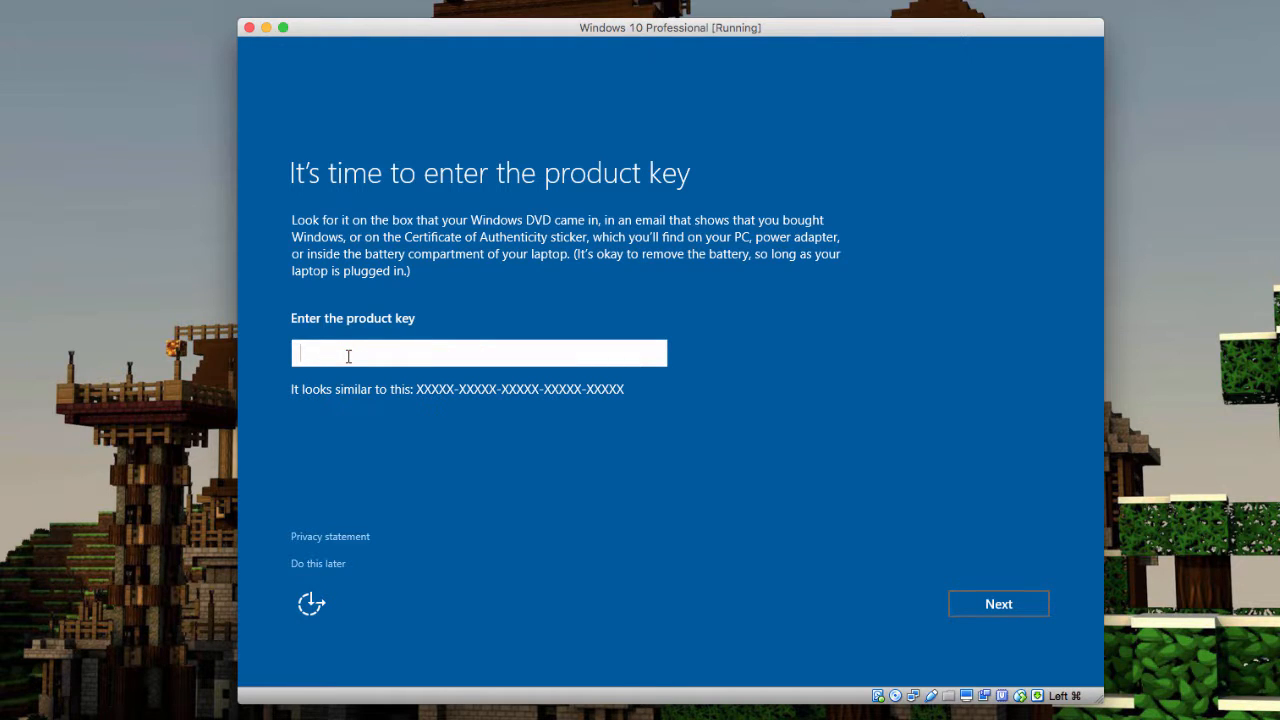
click(311, 566)
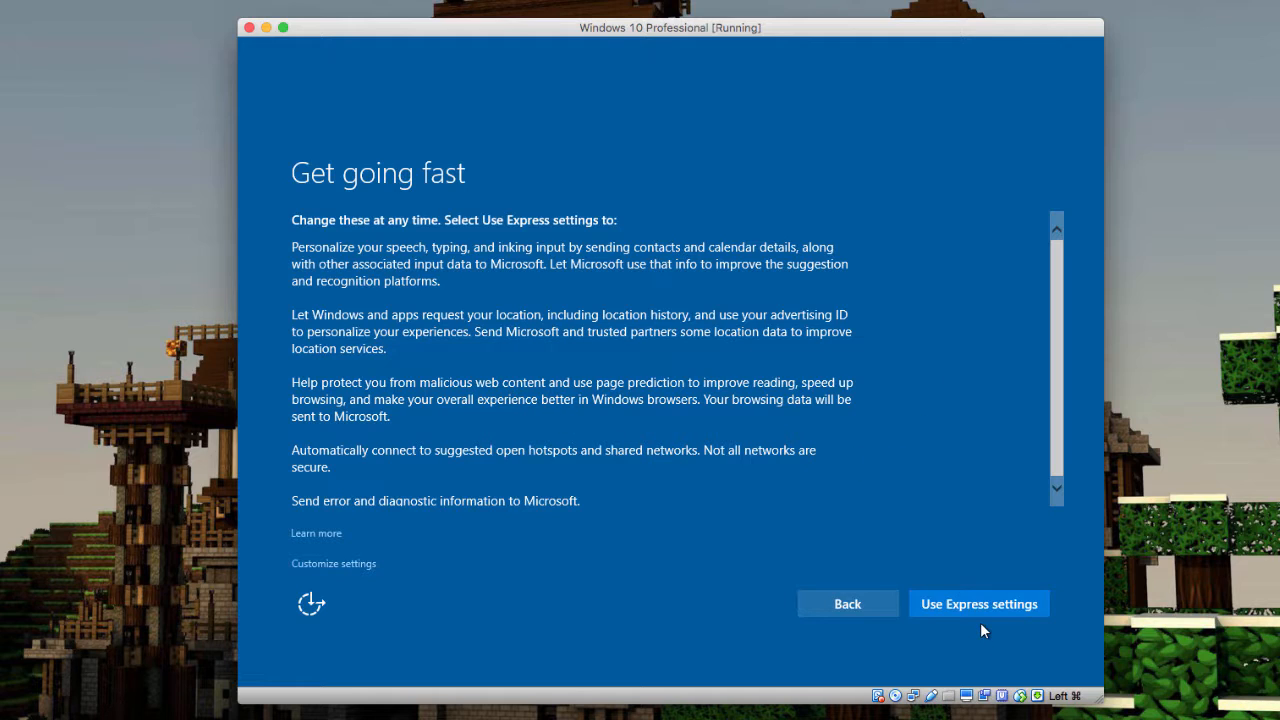
Choose Customize settings instead of the express defaults on the Get going fast page
scroll(743, 322, down, 1)
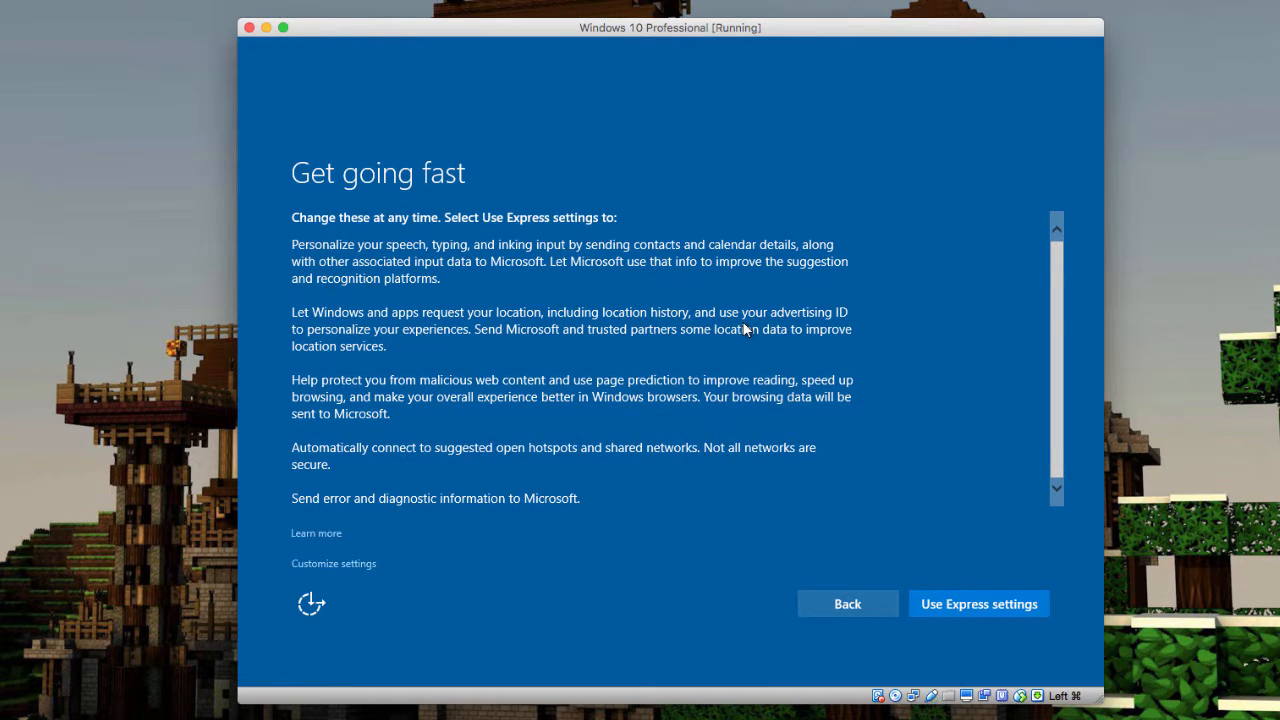
scroll(701, 355, up, 1)
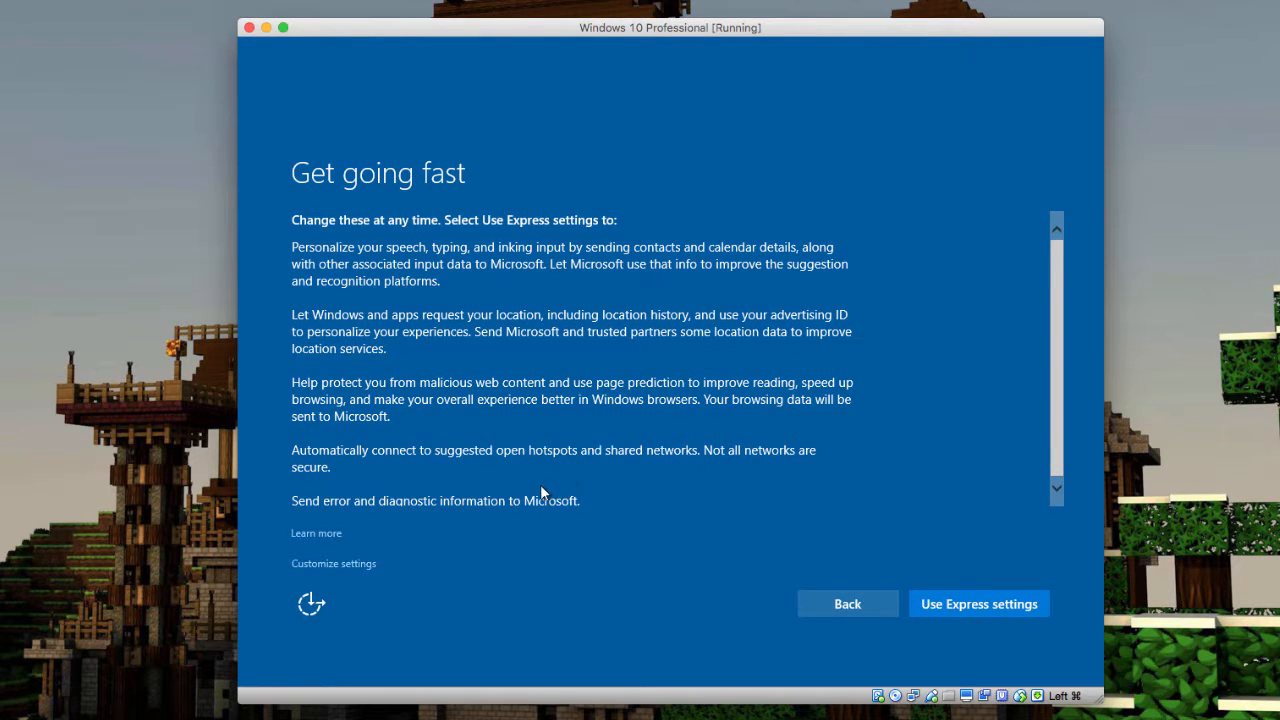
click(340, 564)
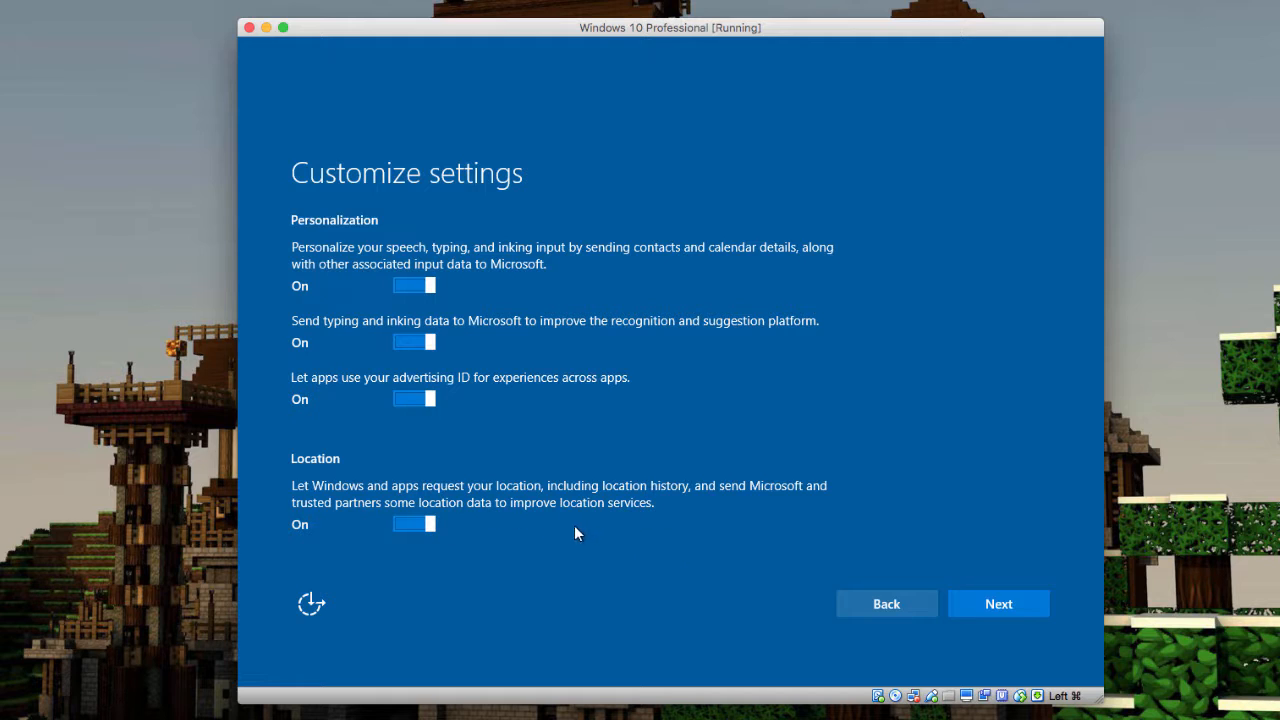
Switch the Location setting Off and continue to the next settings page
click(428, 524)
click(1038, 607)
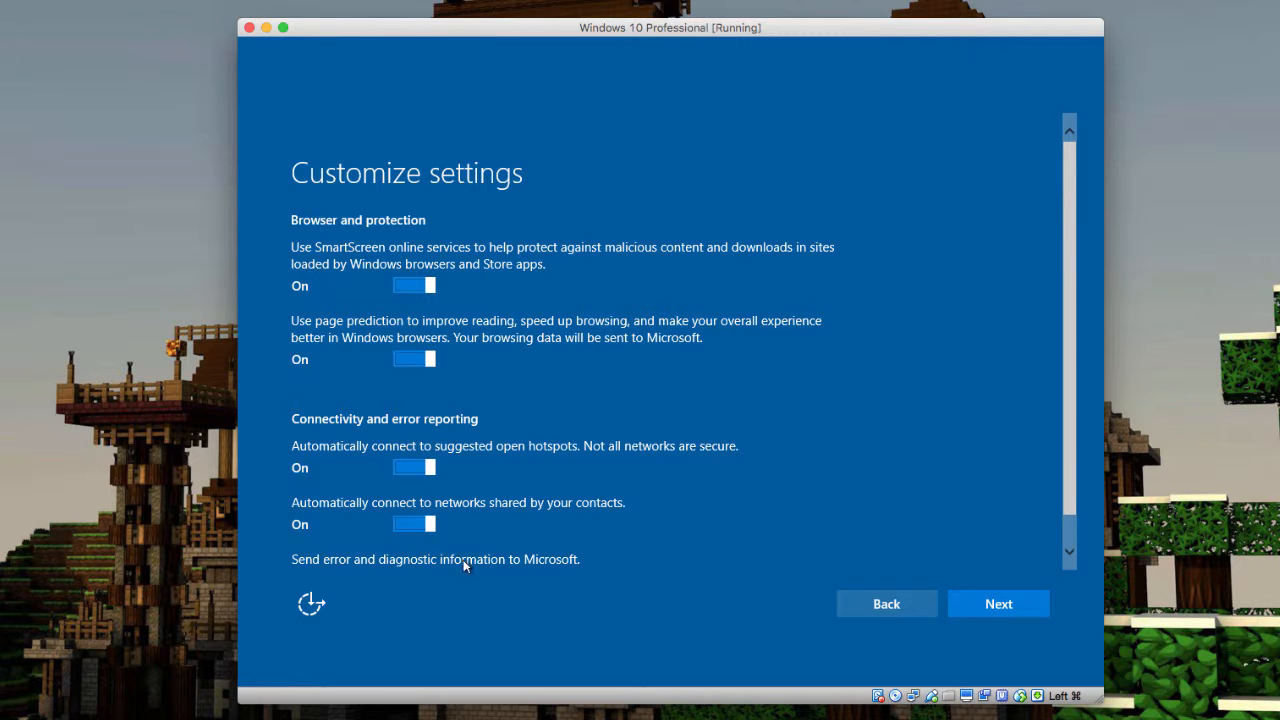
Keep all Browser and protection and Connectivity toggles On and continue
scroll(492, 563, down, 1)
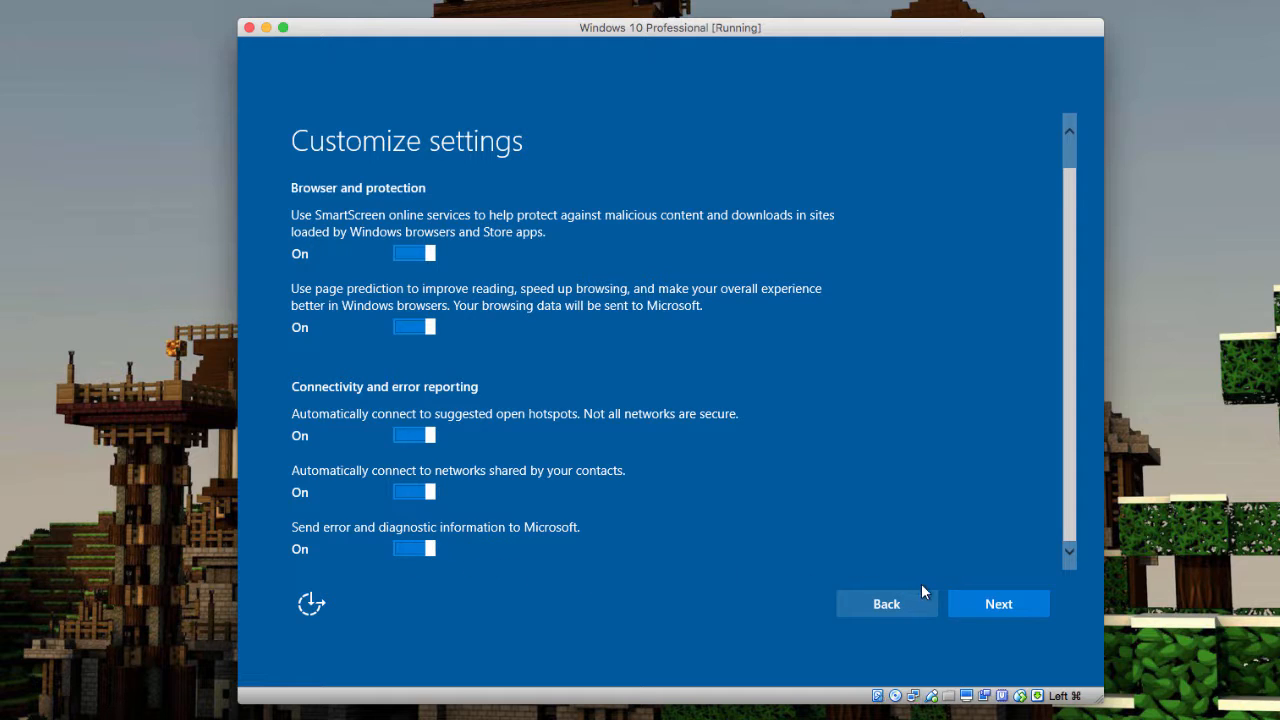
click(1009, 602)
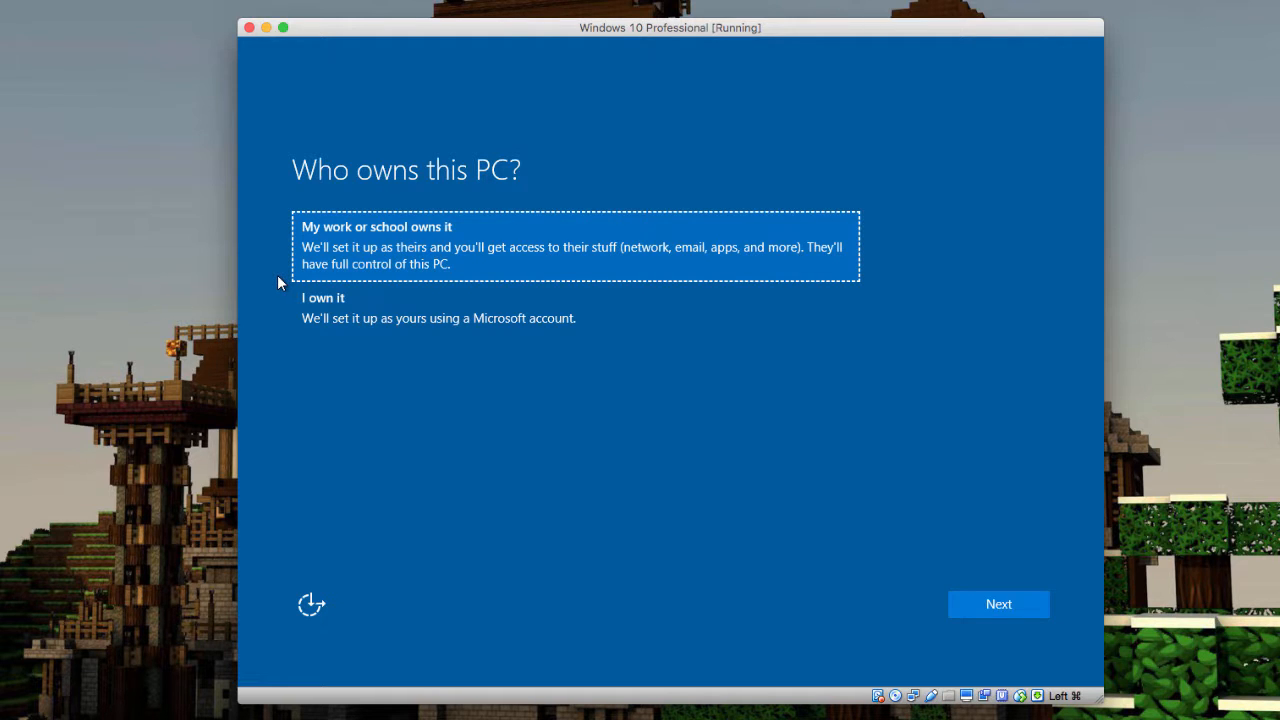
Answer 'Who owns this PC?' with 'I own it' and continue
click(338, 311)
click(968, 608)
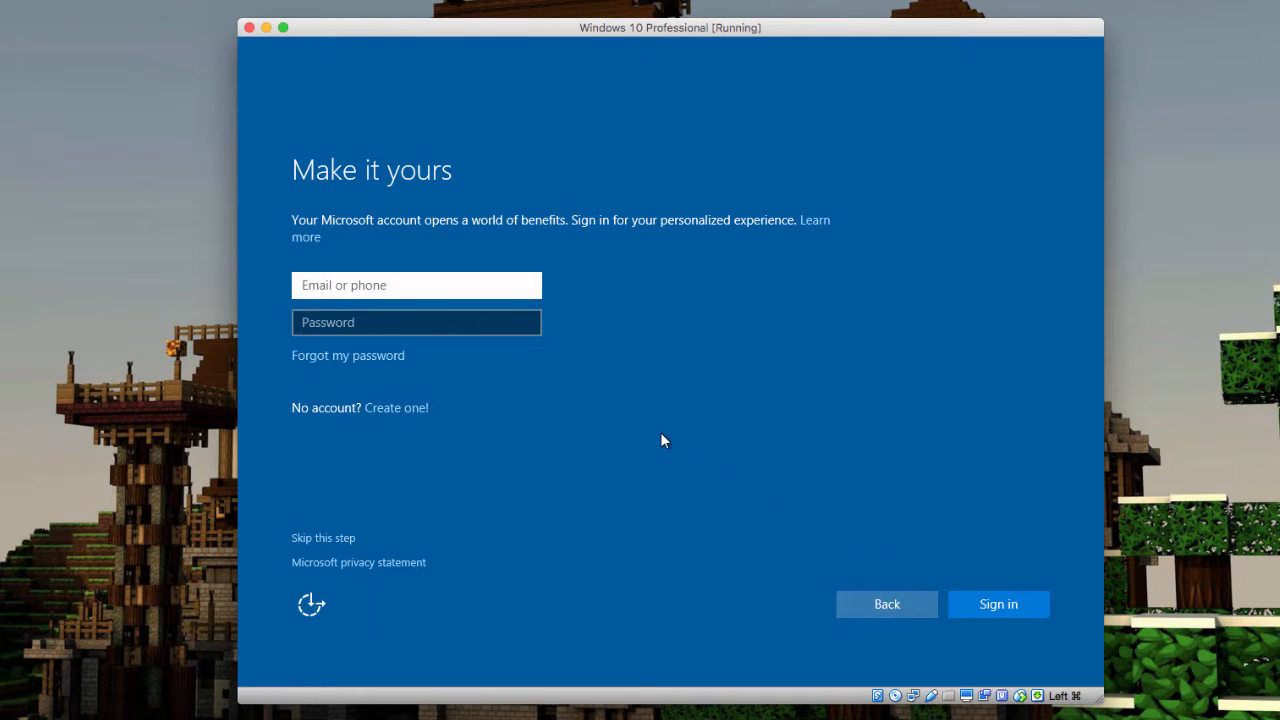
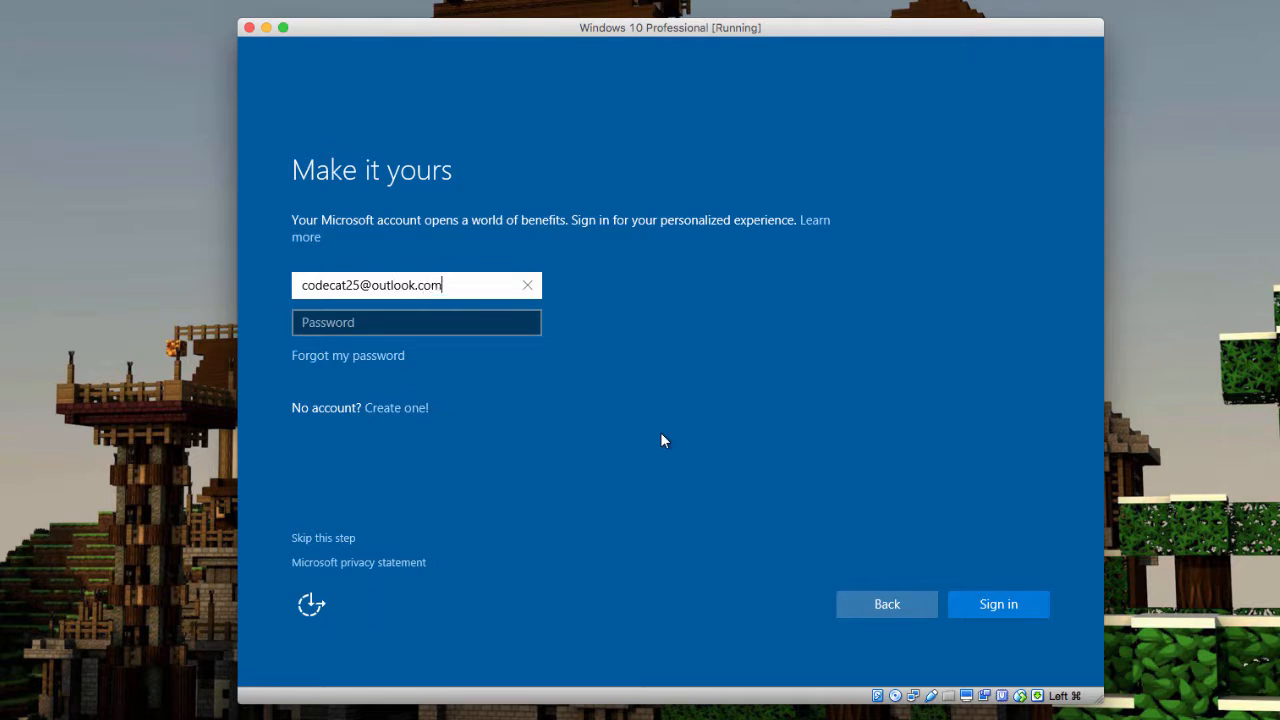
Enter the Microsoft account e-mail and password and submit the sign-in
key(Tab)
text(**********)
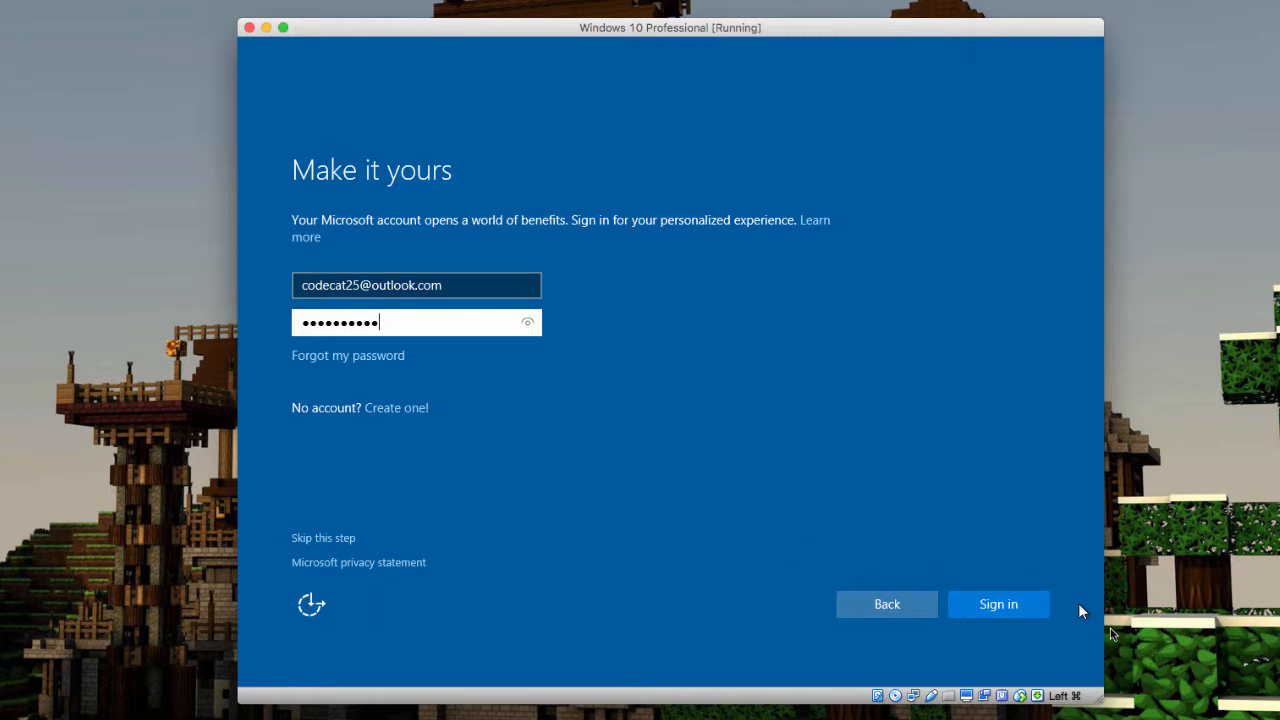
click(1038, 611)
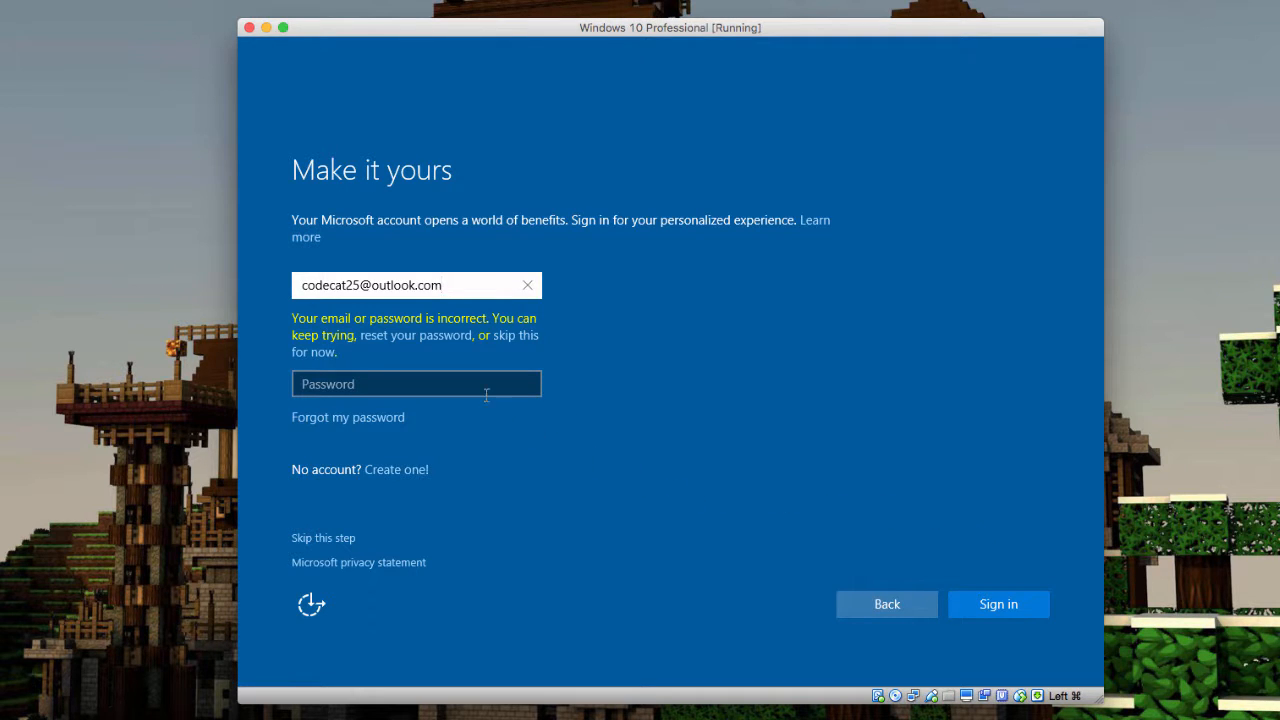
Re-enter the account password after the incorrect-password error and sign in again
click(455, 376)
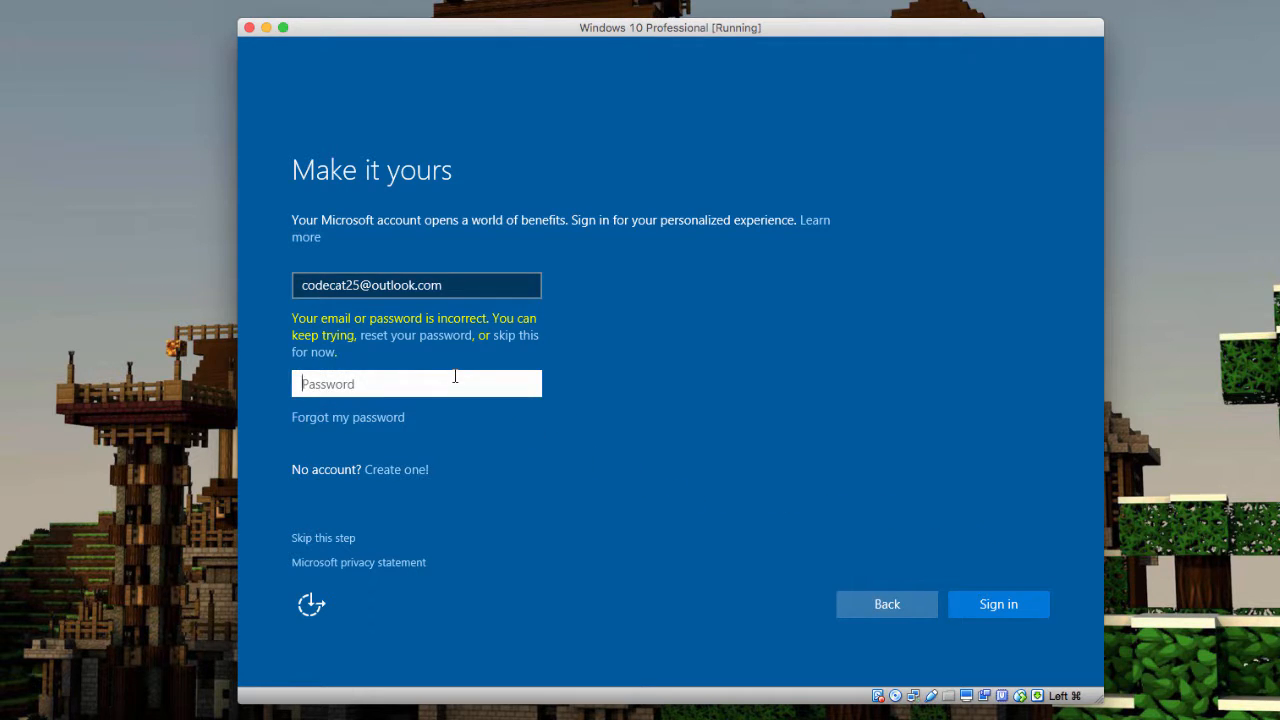
text(••••••••••)
click(1011, 617)
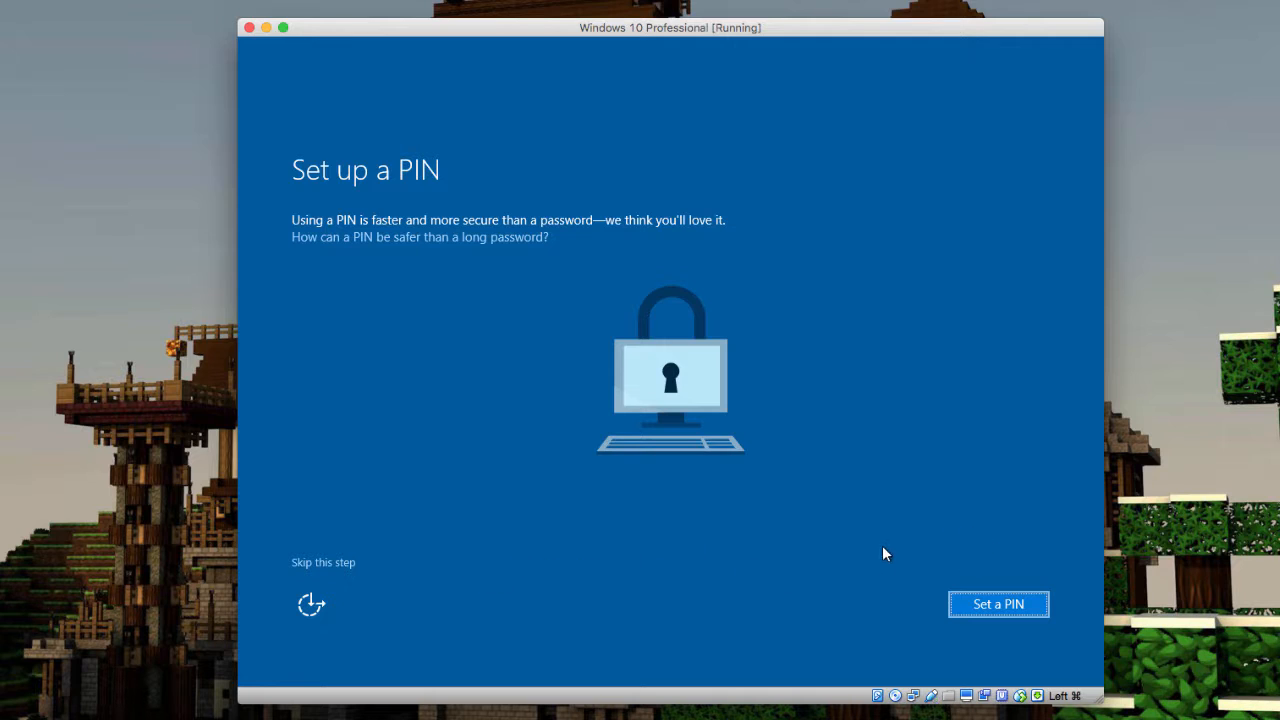
Create a four-digit sign-in PIN, typing it in both New PIN and Confirm PIN
click(978, 603)
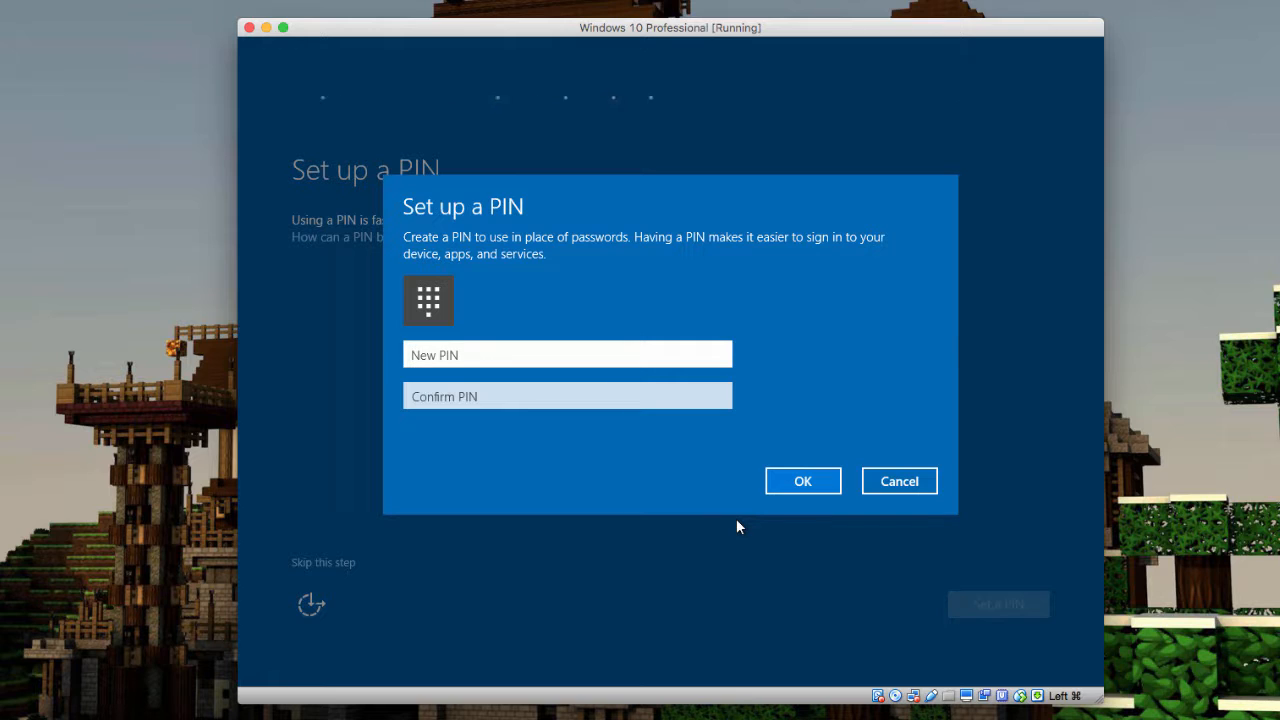
key(Tab)
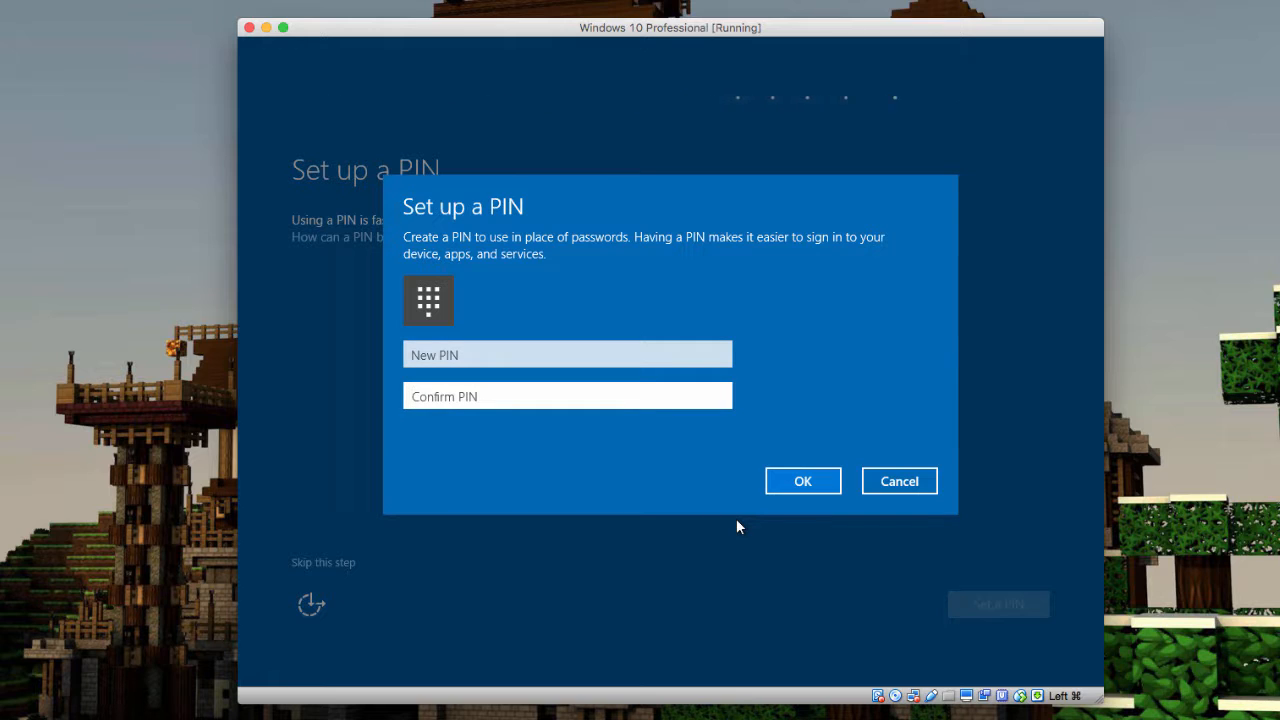
click(715, 355)
text(1234)
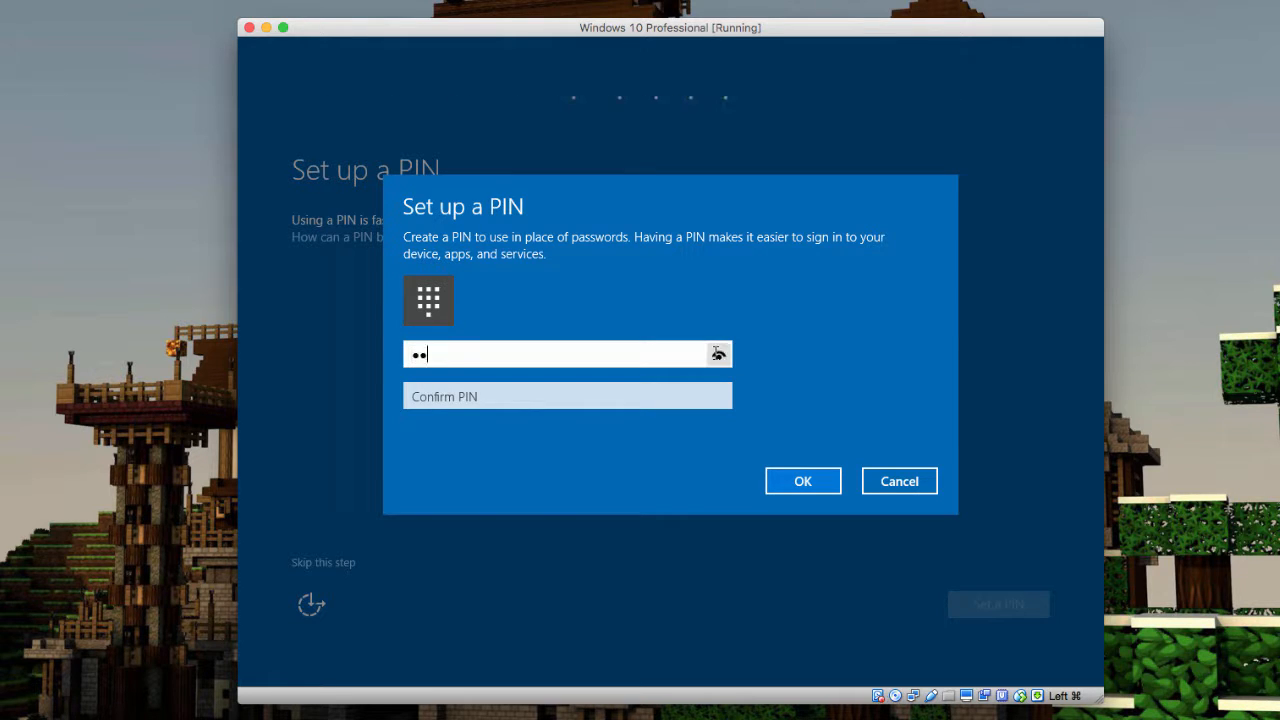
click(690, 398)
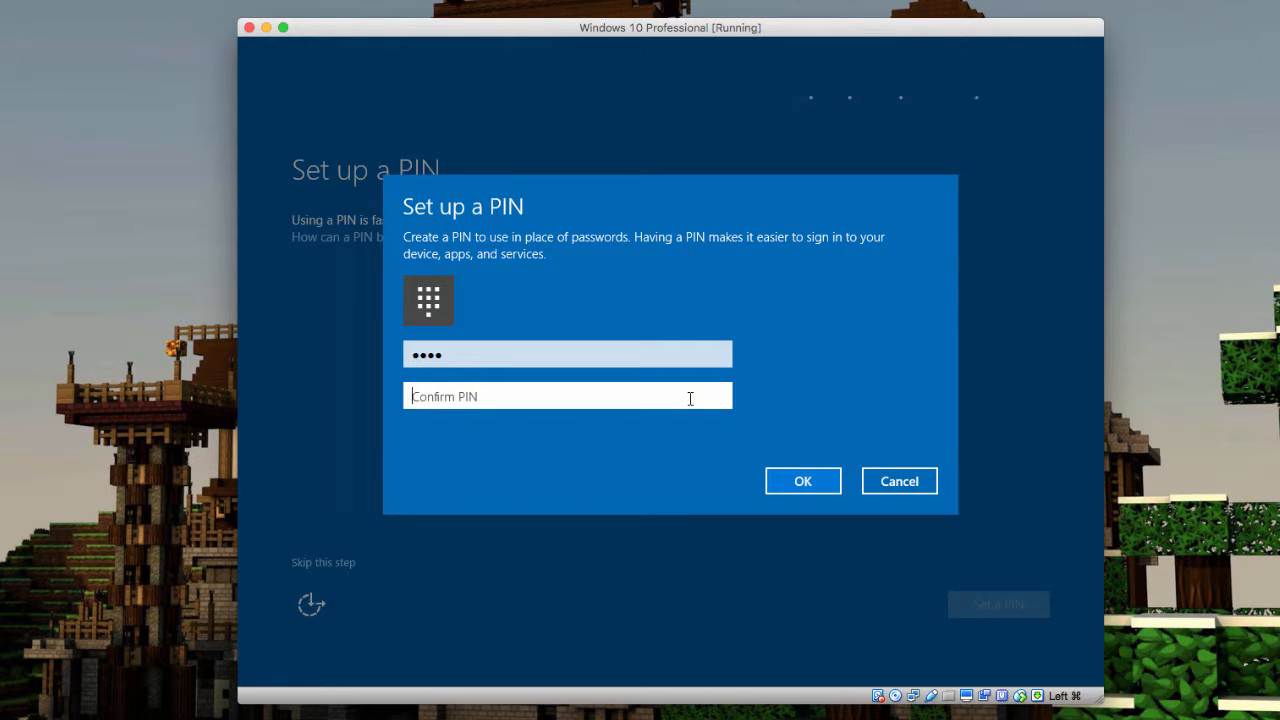
text(1234)
click(774, 484)
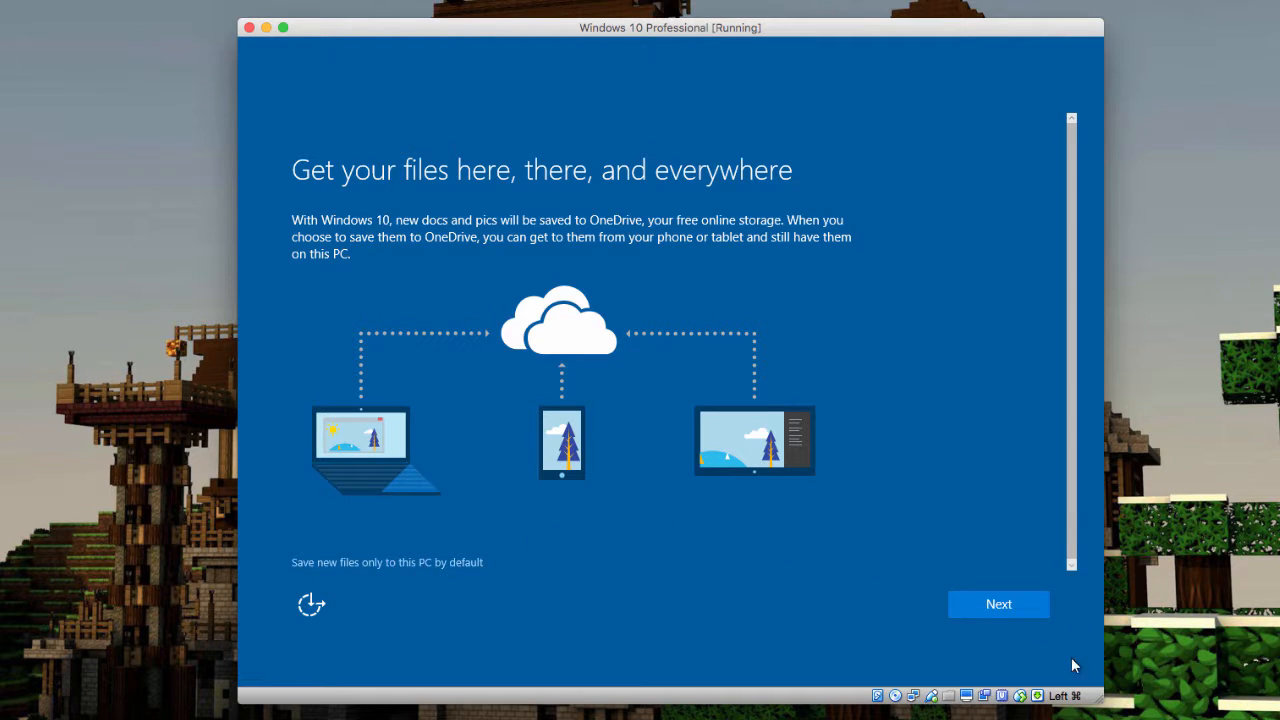
Keep the OneDrive file-saving default and move on to the Cortana page
click(1027, 610)
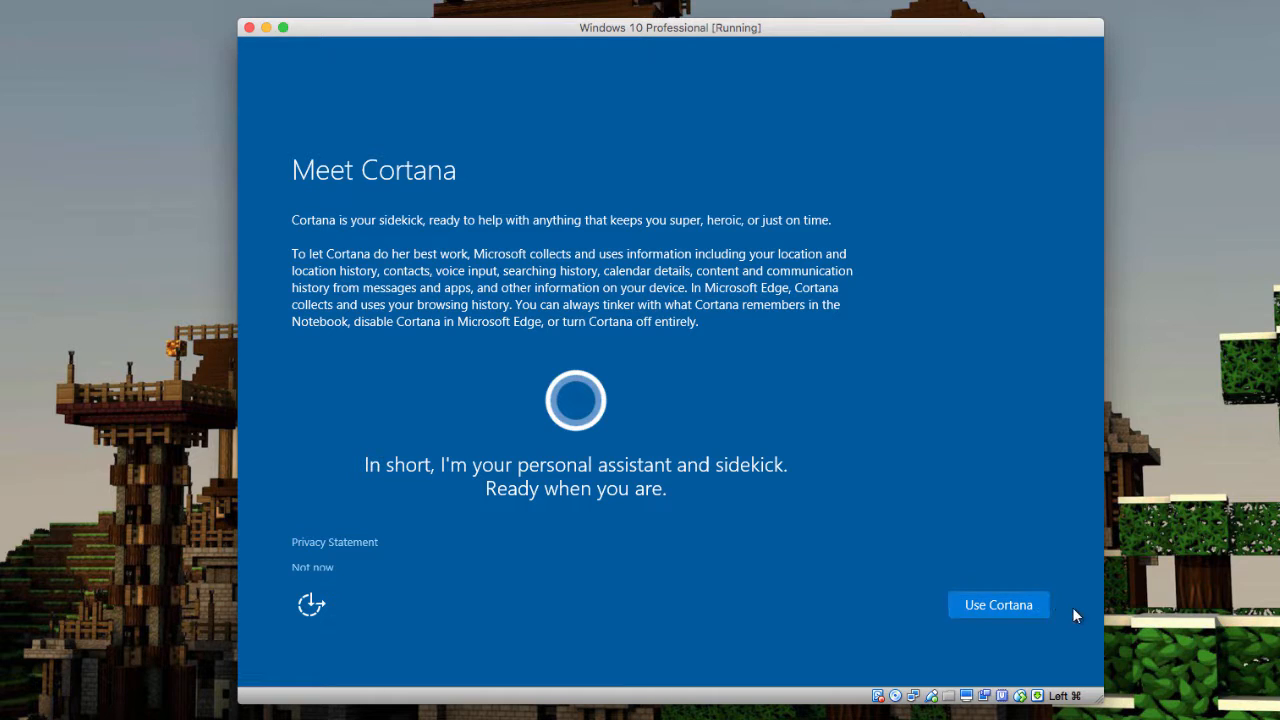
Choose Use Cortana on the Meet Cortana page
click(1009, 605)
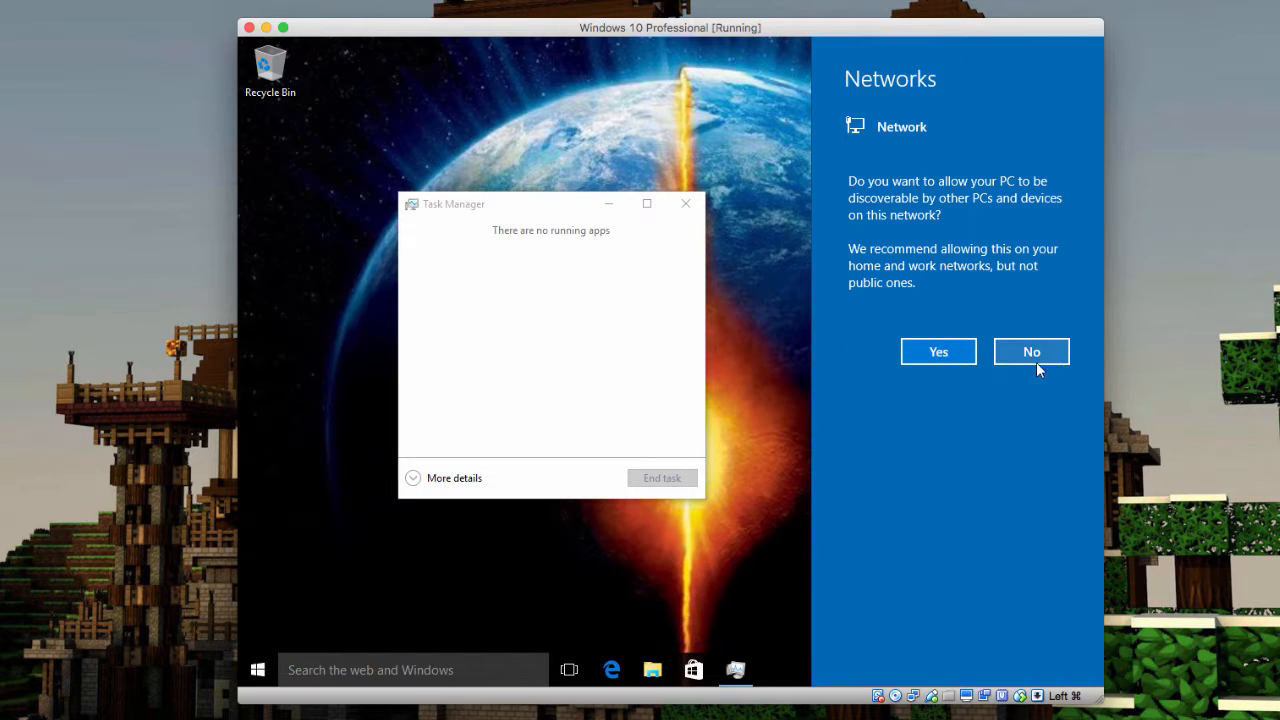
Answer No to making the PC discoverable in the Networks pane
click(1217, 366)
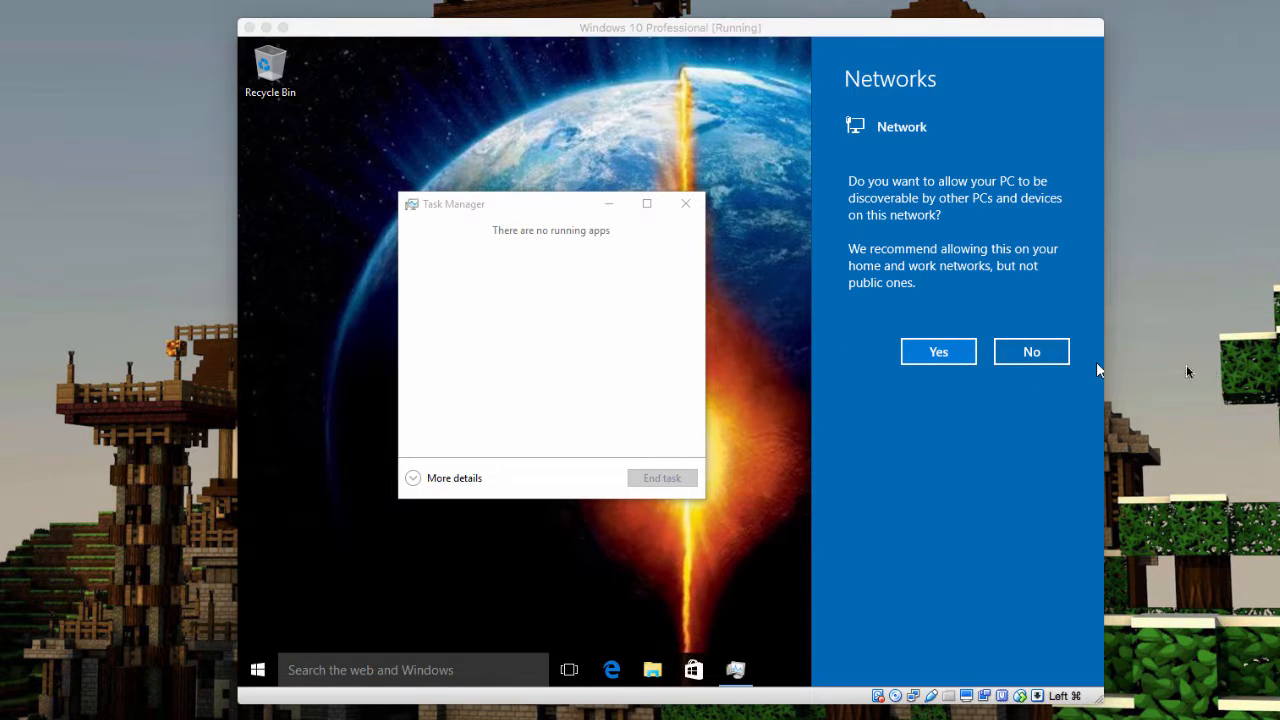
click(1028, 364)
click(1028, 364)
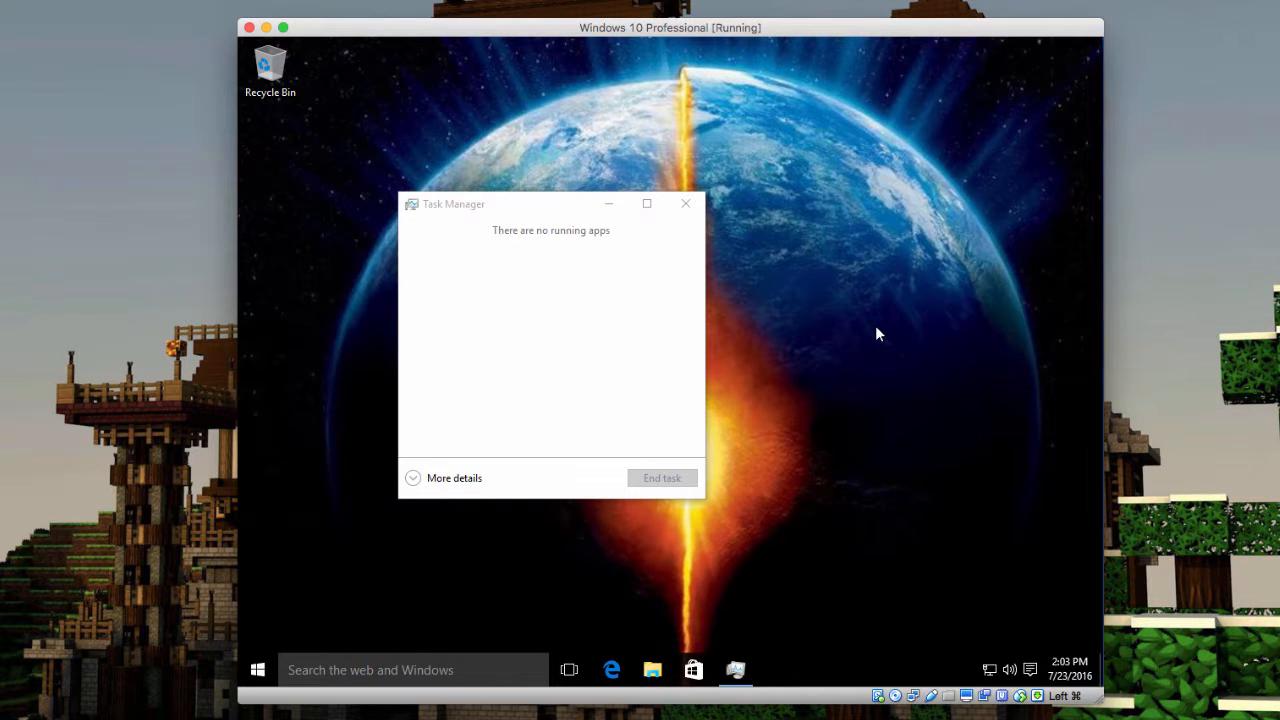
Close the Task Manager window in the Windows 10 guest
click(686, 205)
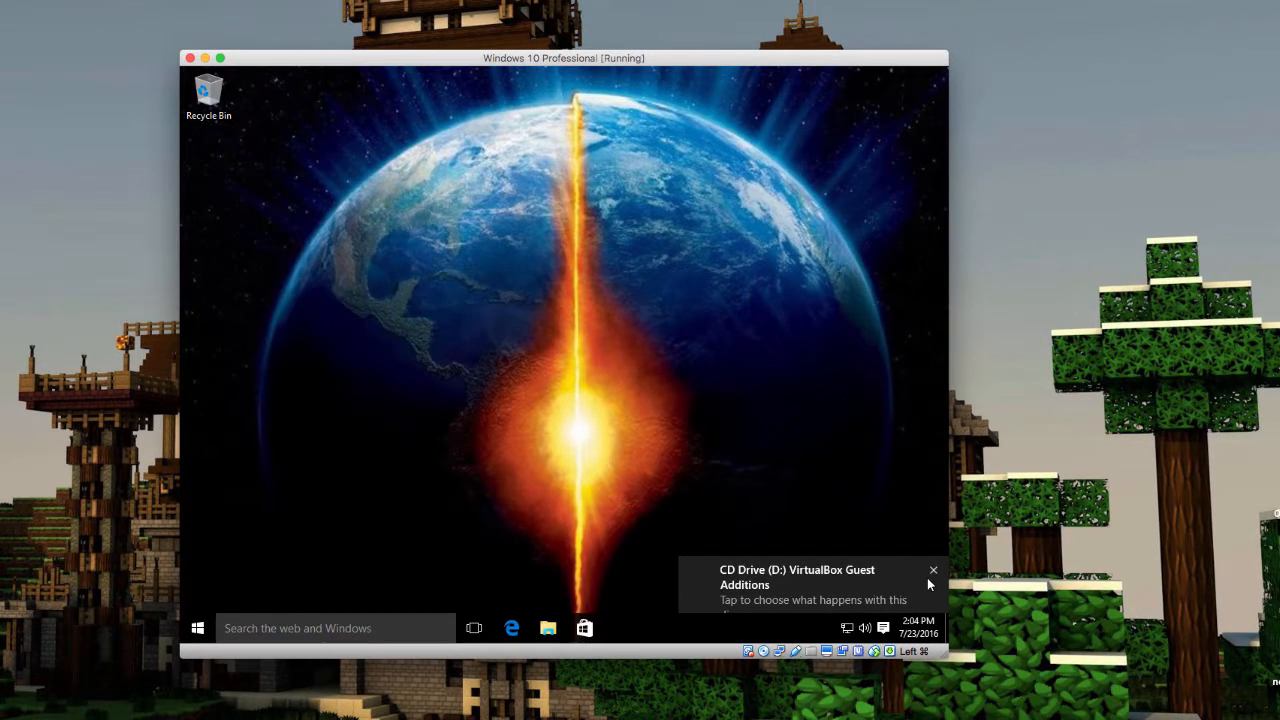
Dismiss the CD Drive notice, move the VM window fully on screen, and narrow it
click(934, 577)
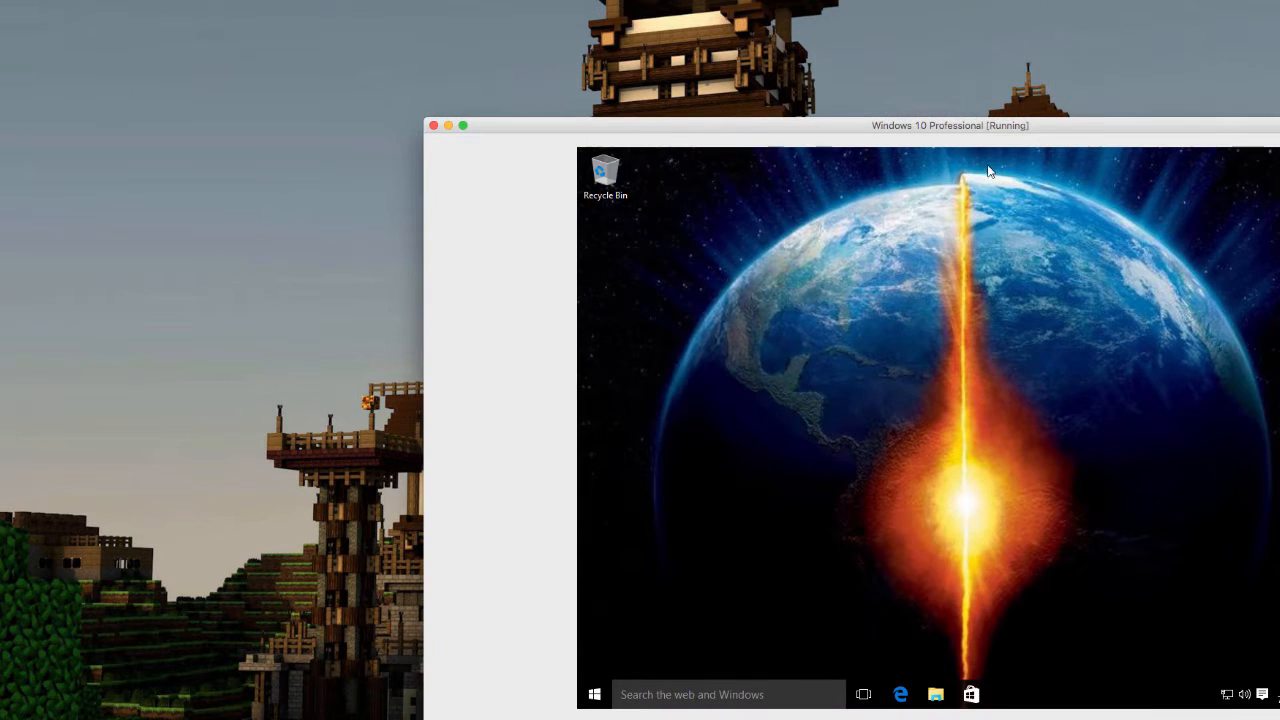
drag(1043, 128, 825, 69)
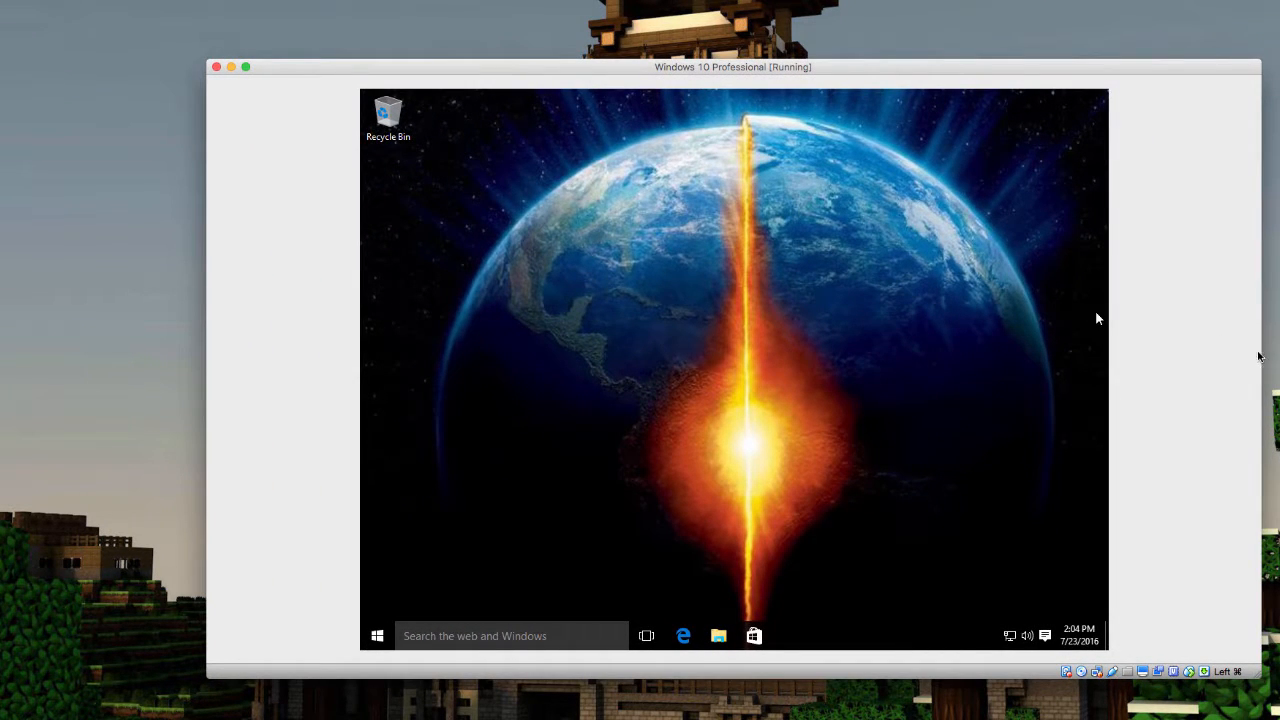
drag(1259, 354, 1100, 366)
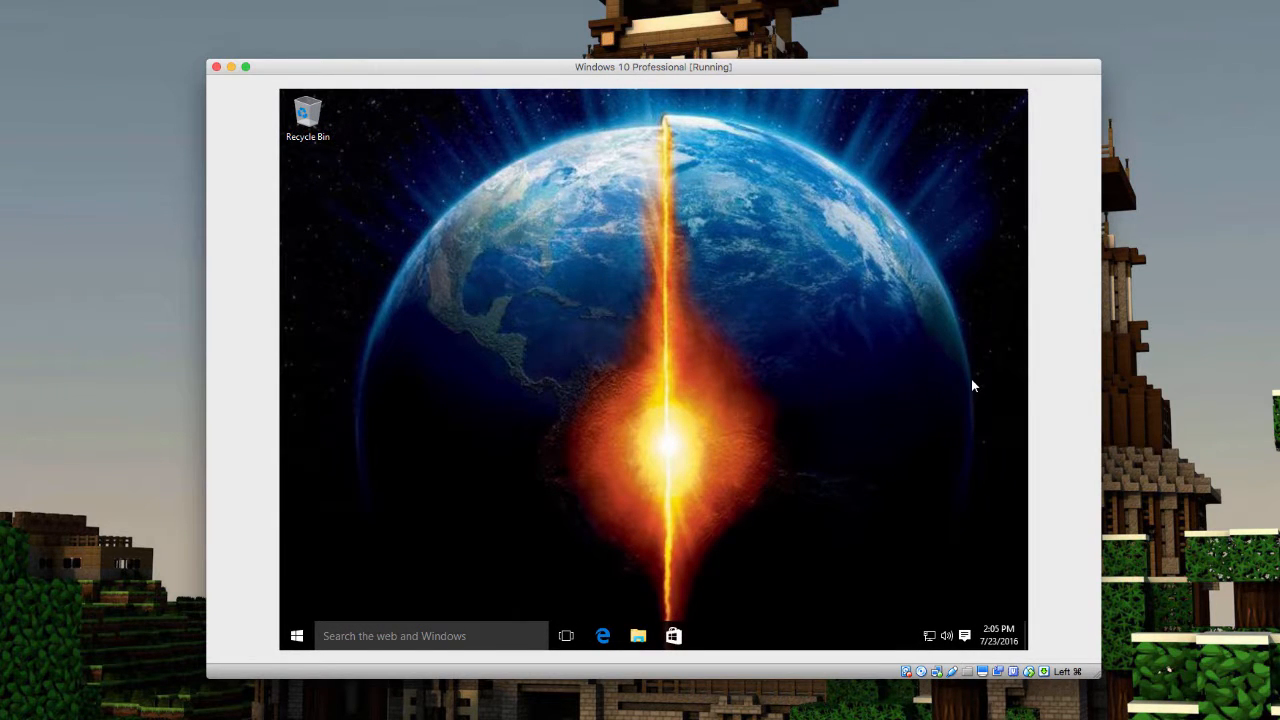
Try full screen, glance at the device options, then refocus the Windows 10 VM window
key(super+f)
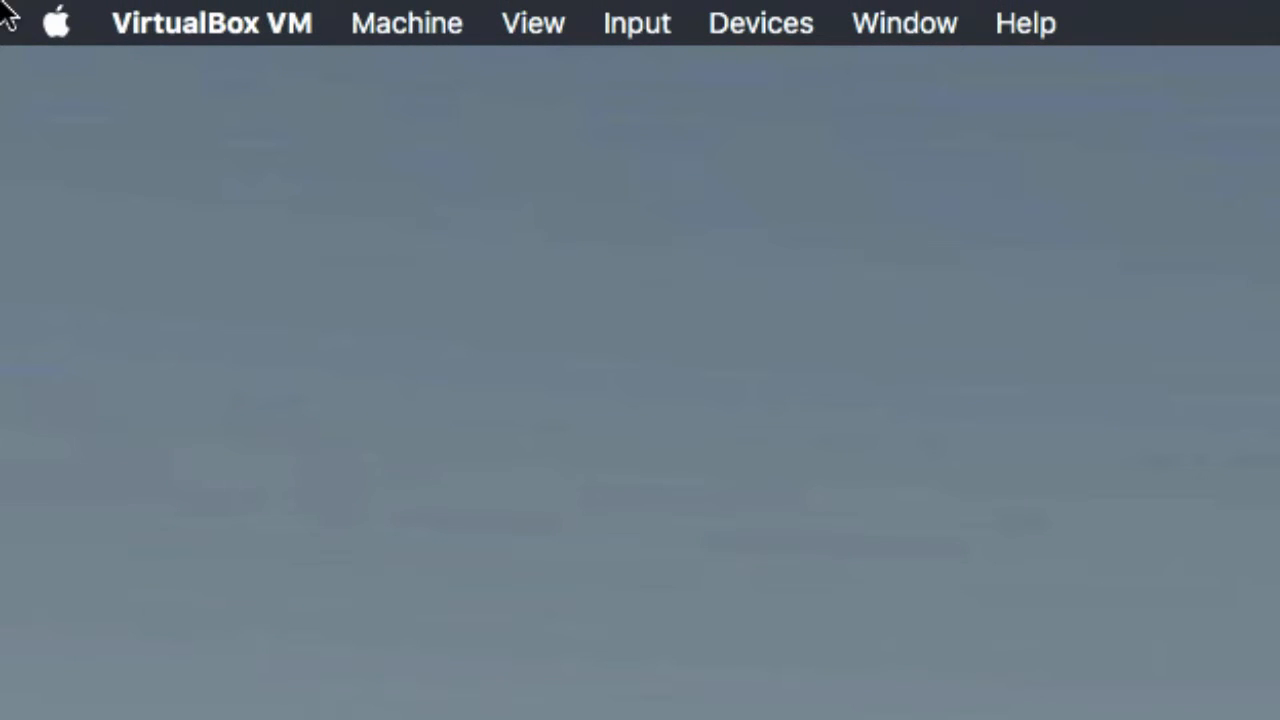
click(778, 22)
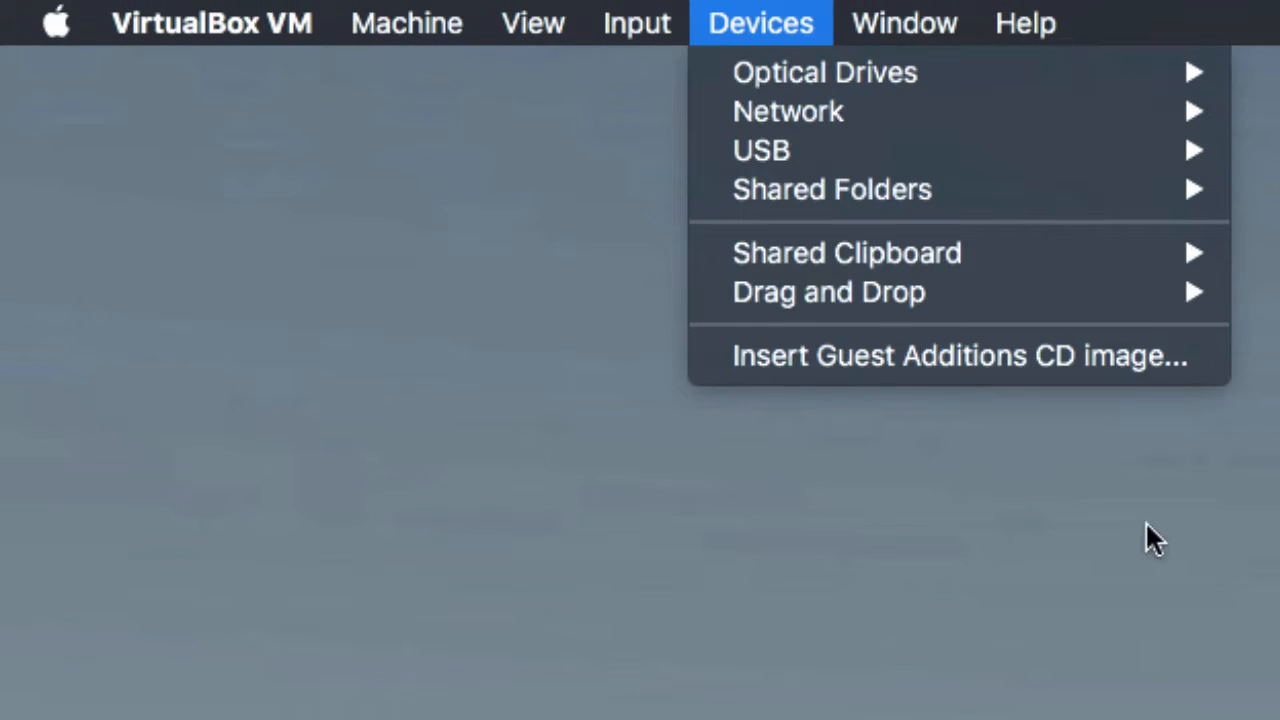
click(1092, 611)
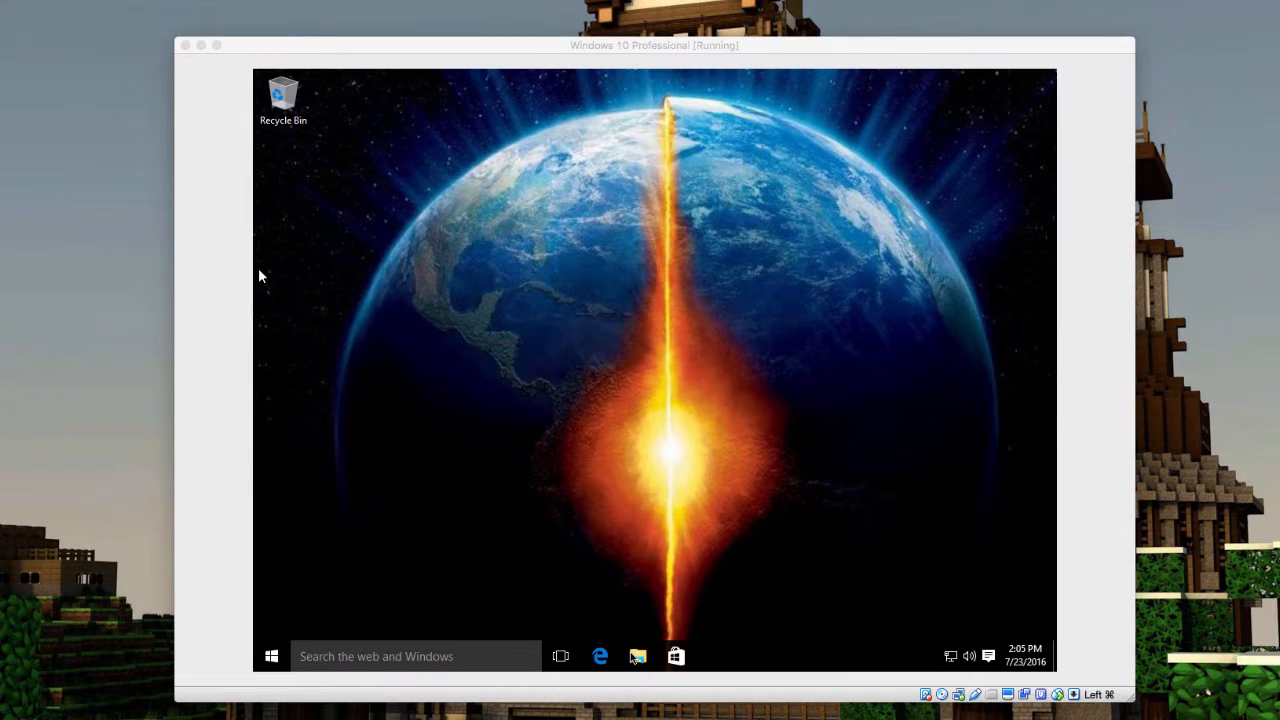
click(258, 270)
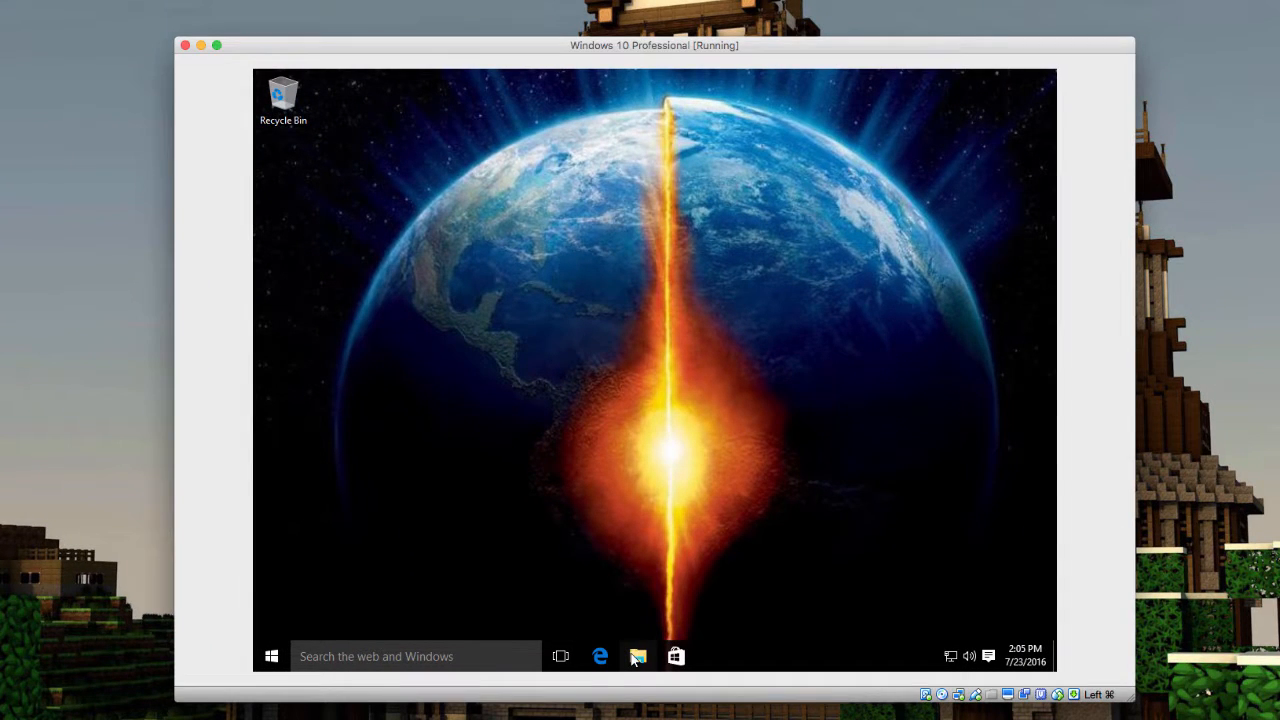
Show This PC in the guest's File Explorer and return from the Dashboard to the guest
click(637, 657)
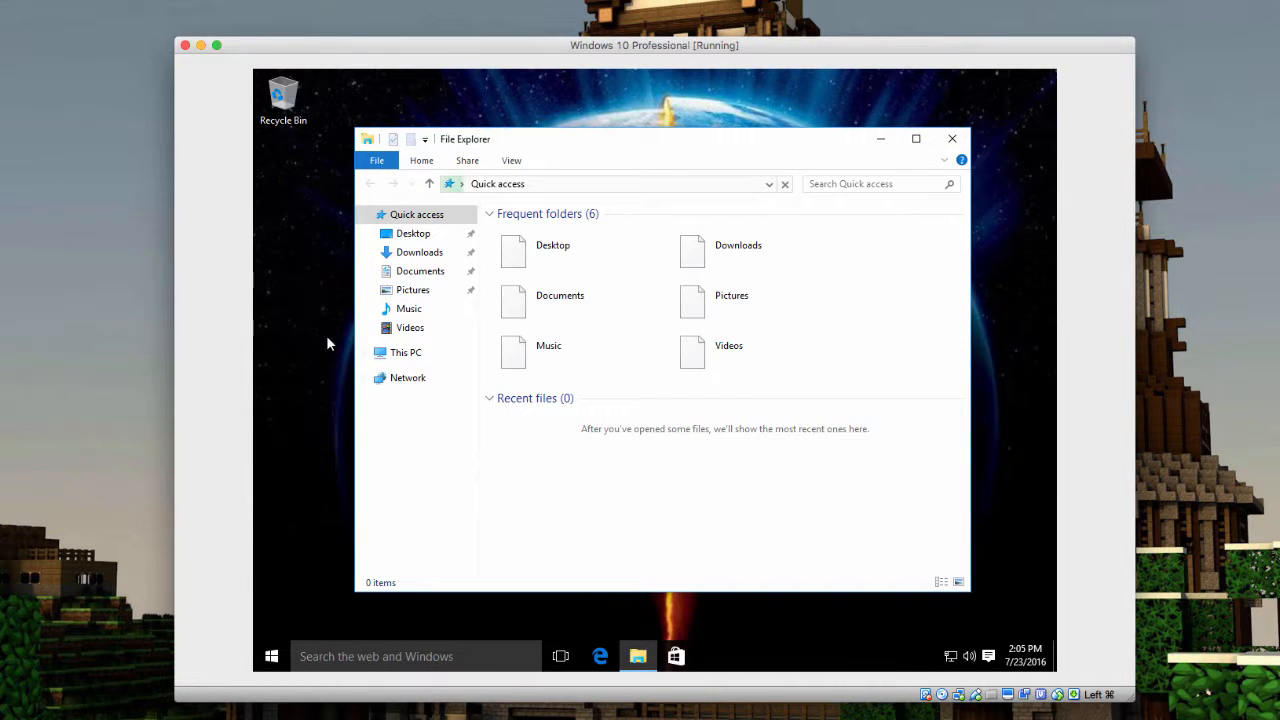
click(396, 356)
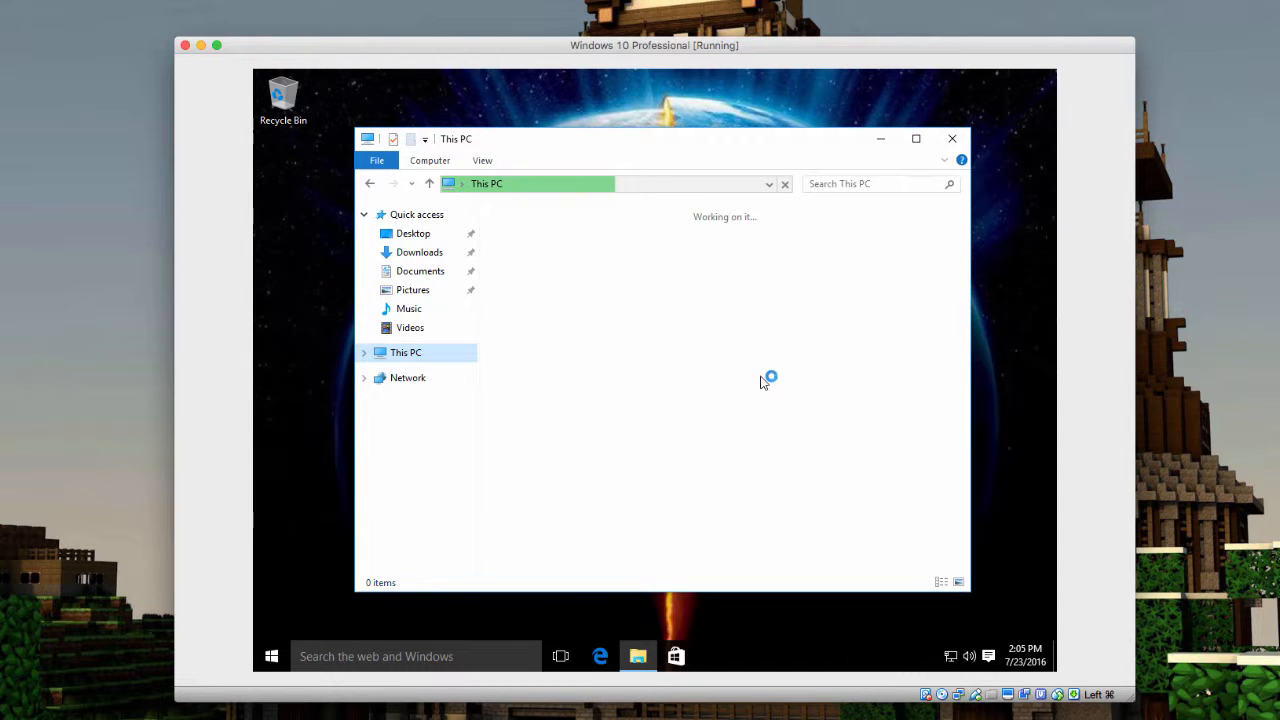
key(ctrl+Left)
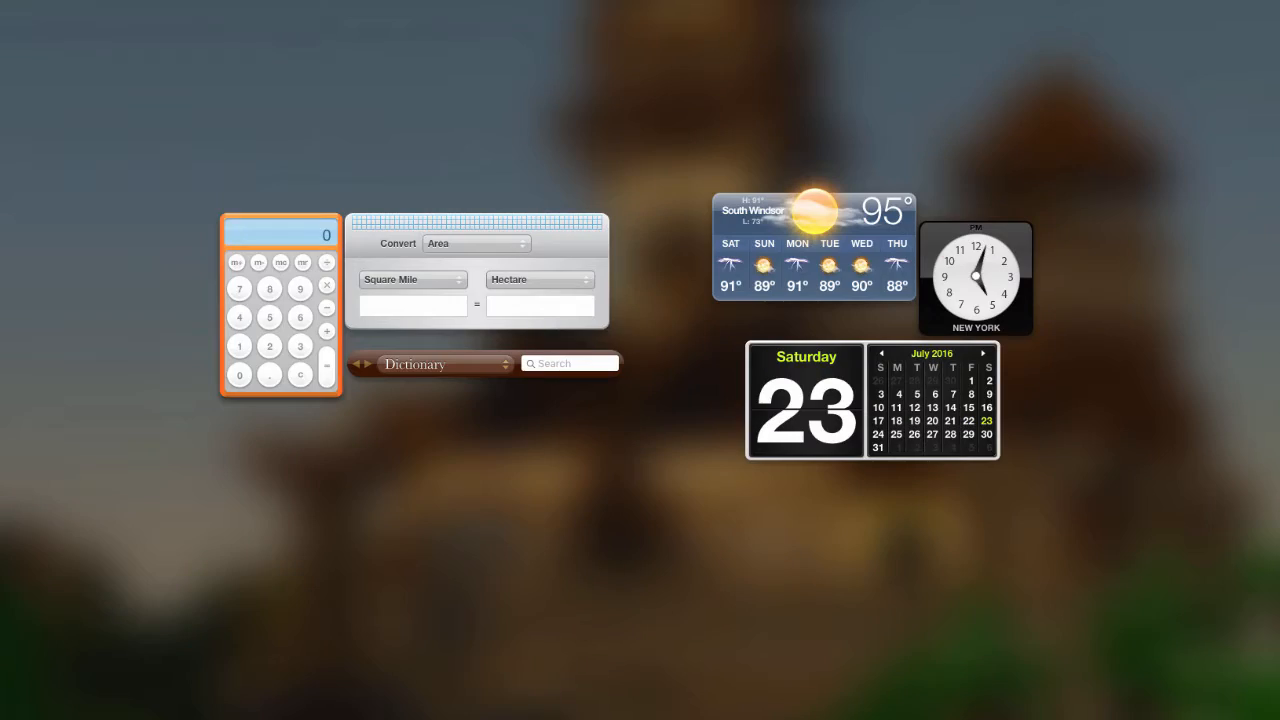
key(ctrl+Right)
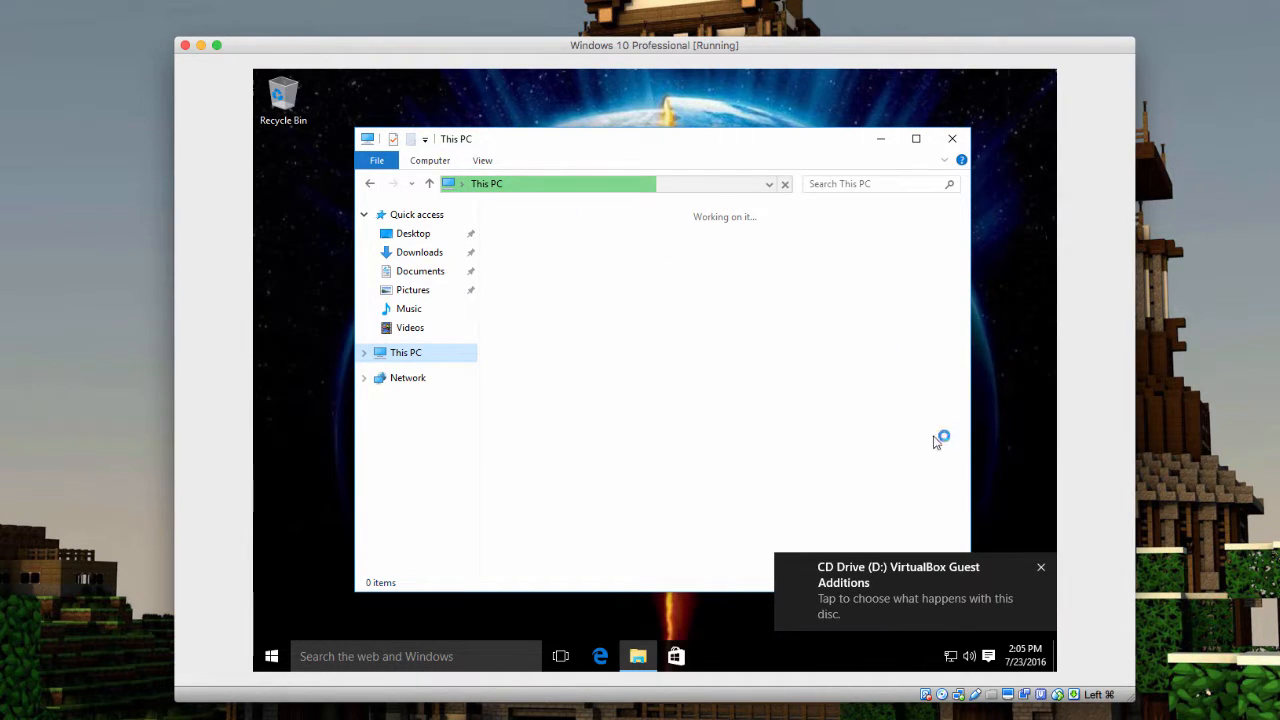
Run VBoxWindowsAdditions.exe from the disc notice, close This PC, and approve the UAC prompt
click(962, 596)
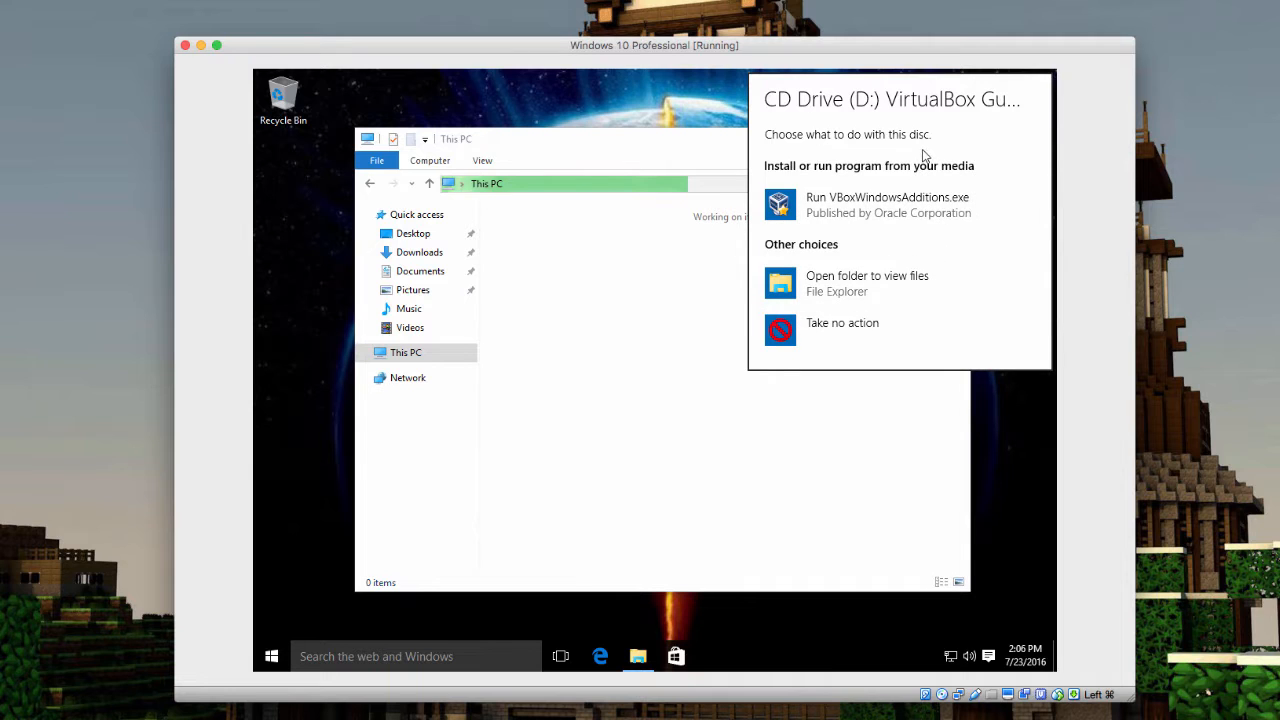
click(928, 207)
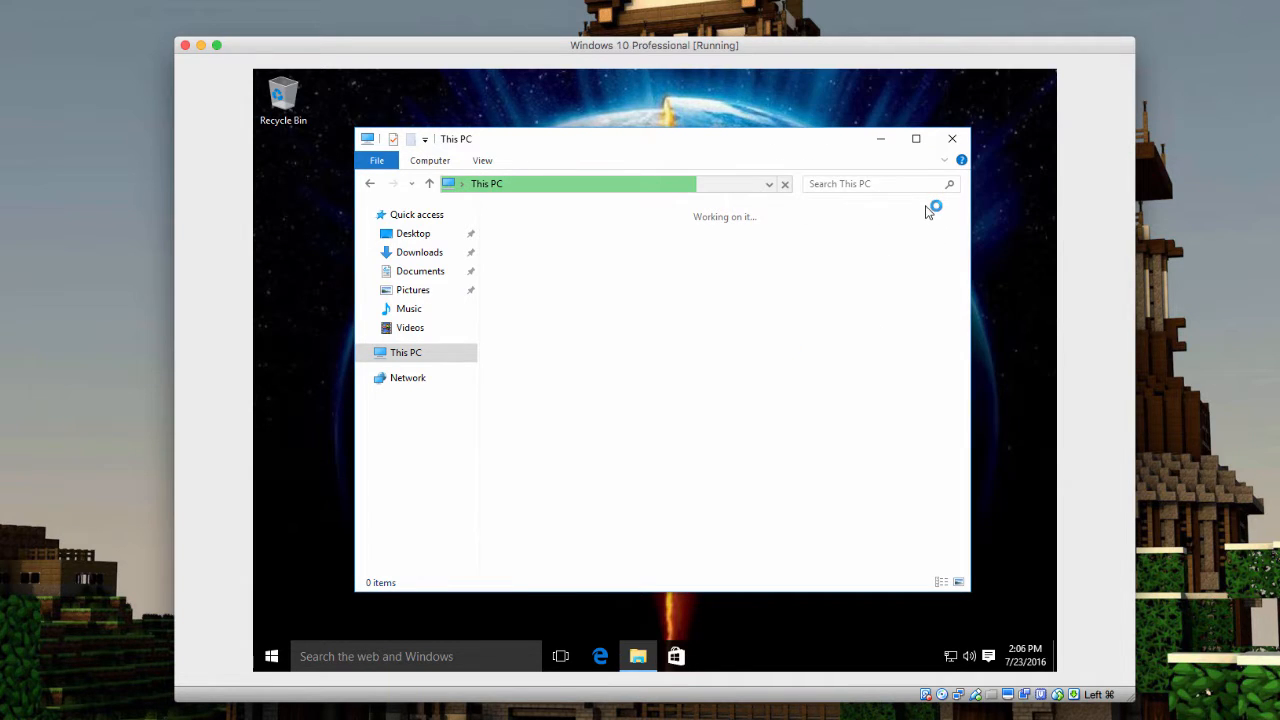
click(954, 139)
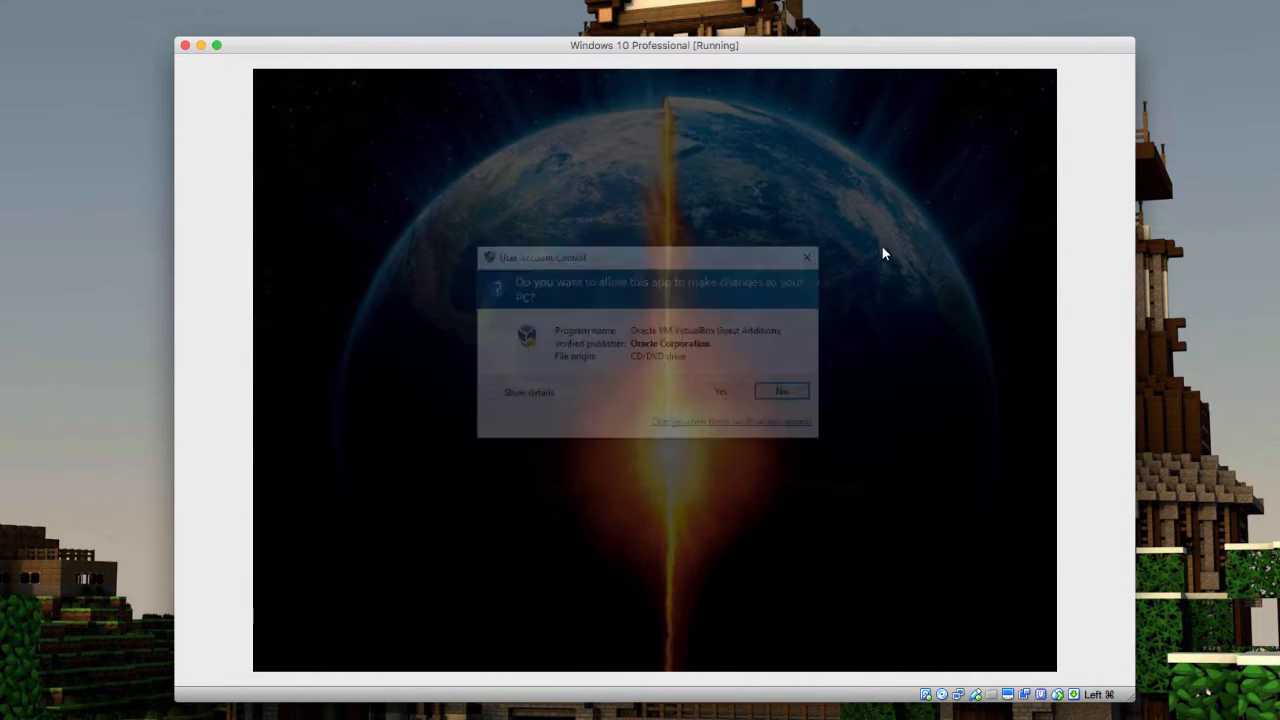
click(740, 393)
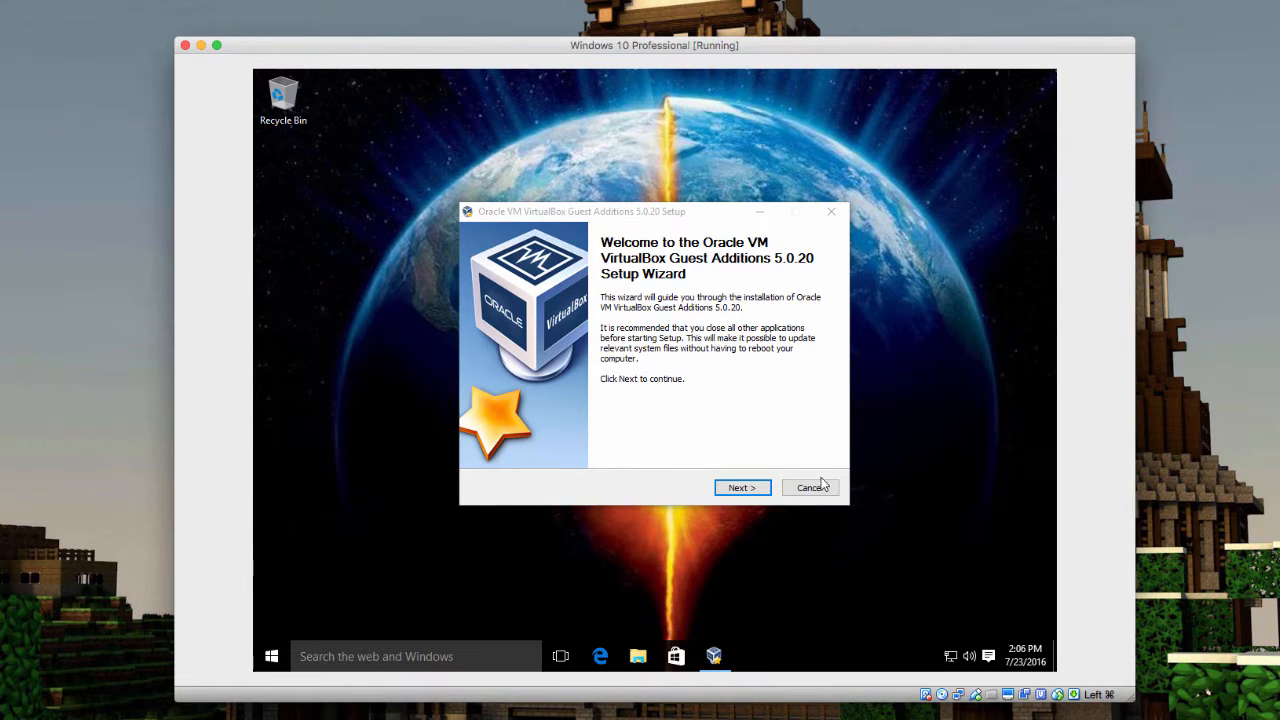
Install Guest Additions with default folder and components, allow Oracle device software, and reboot now
click(760, 492)
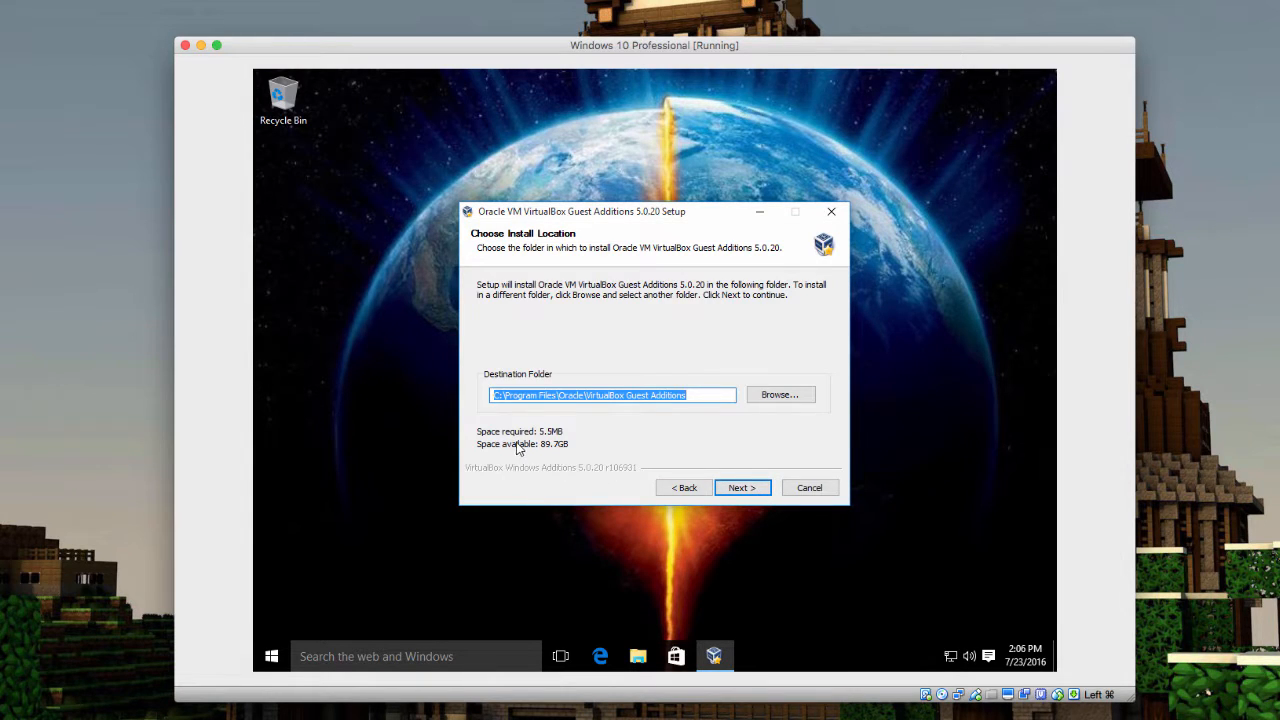
click(744, 489)
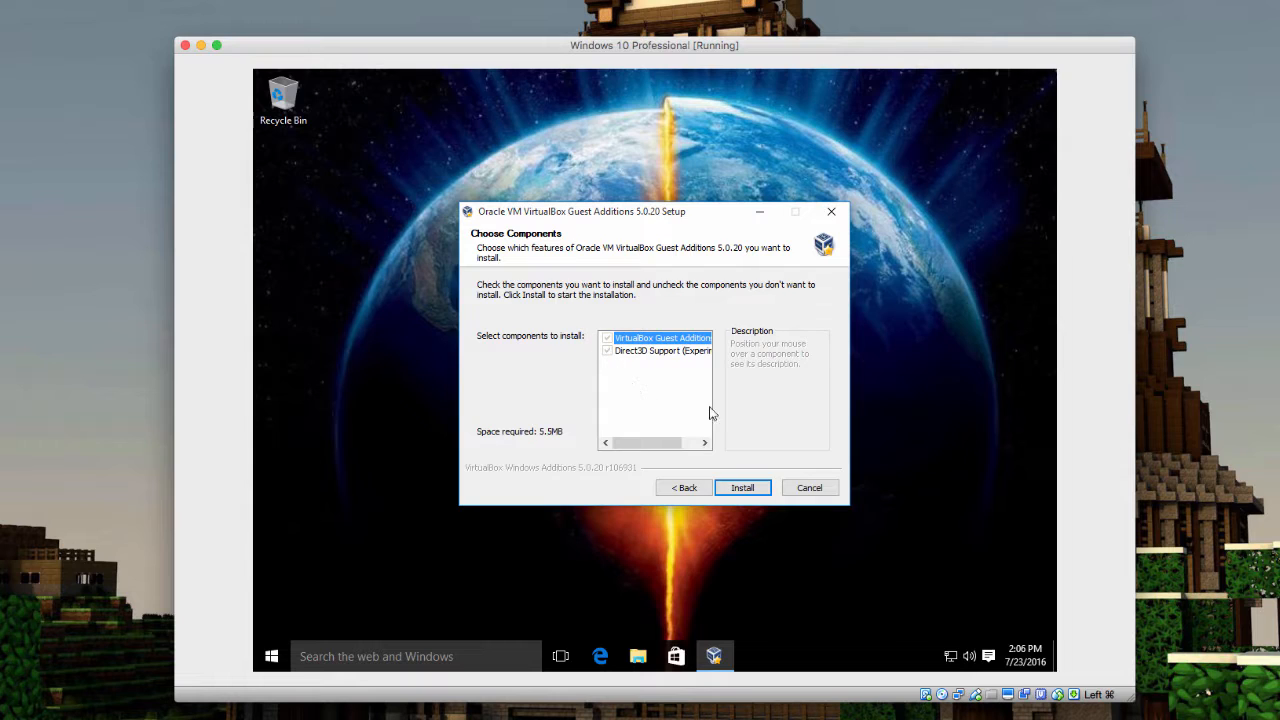
click(740, 489)
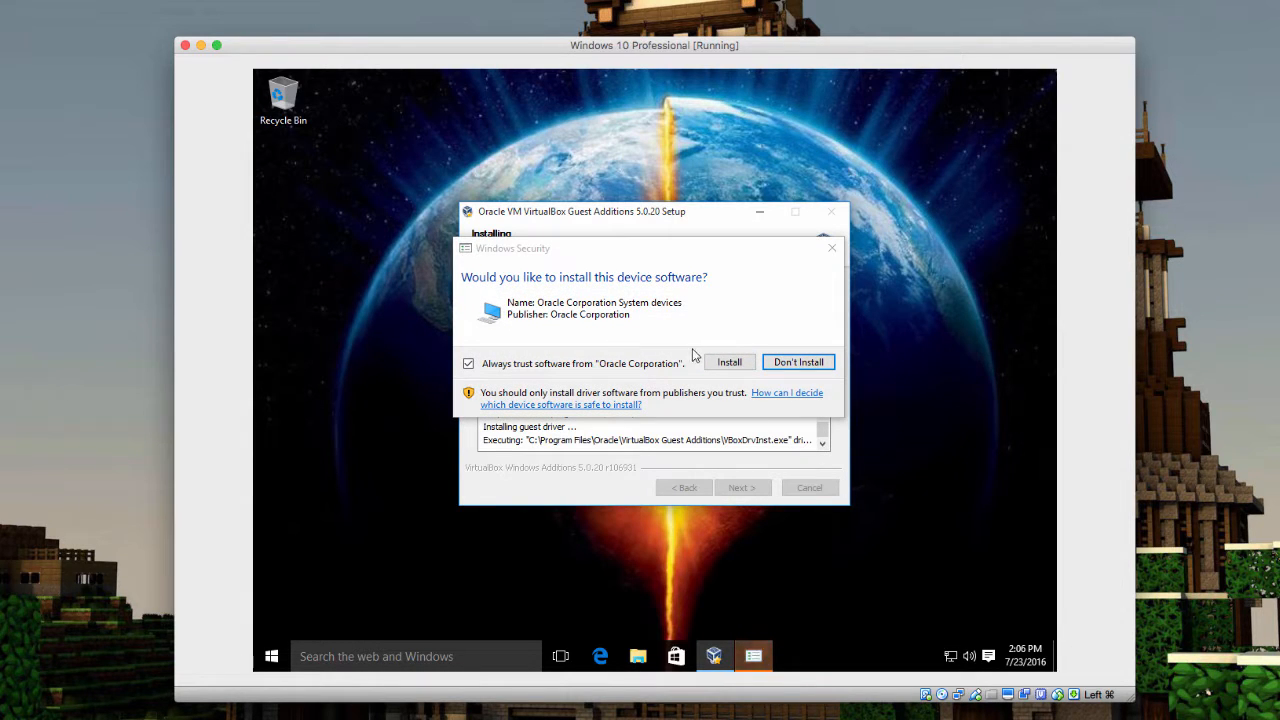
click(712, 364)
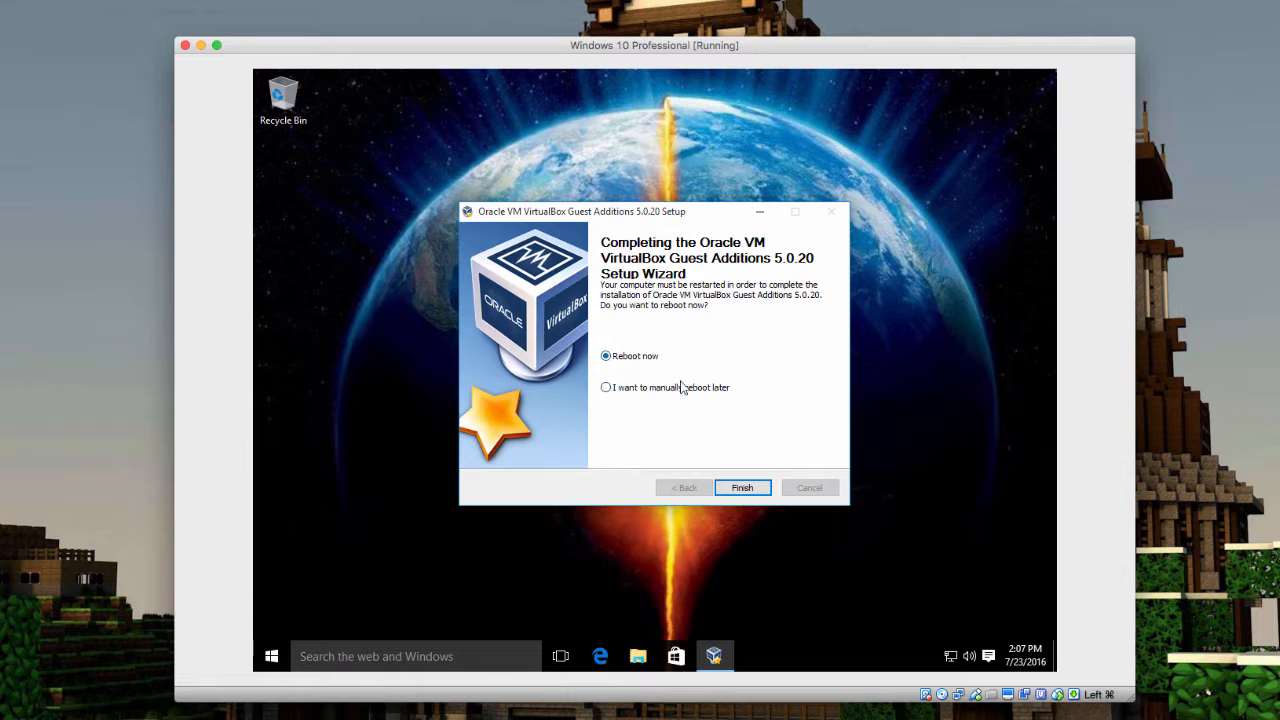
click(740, 488)
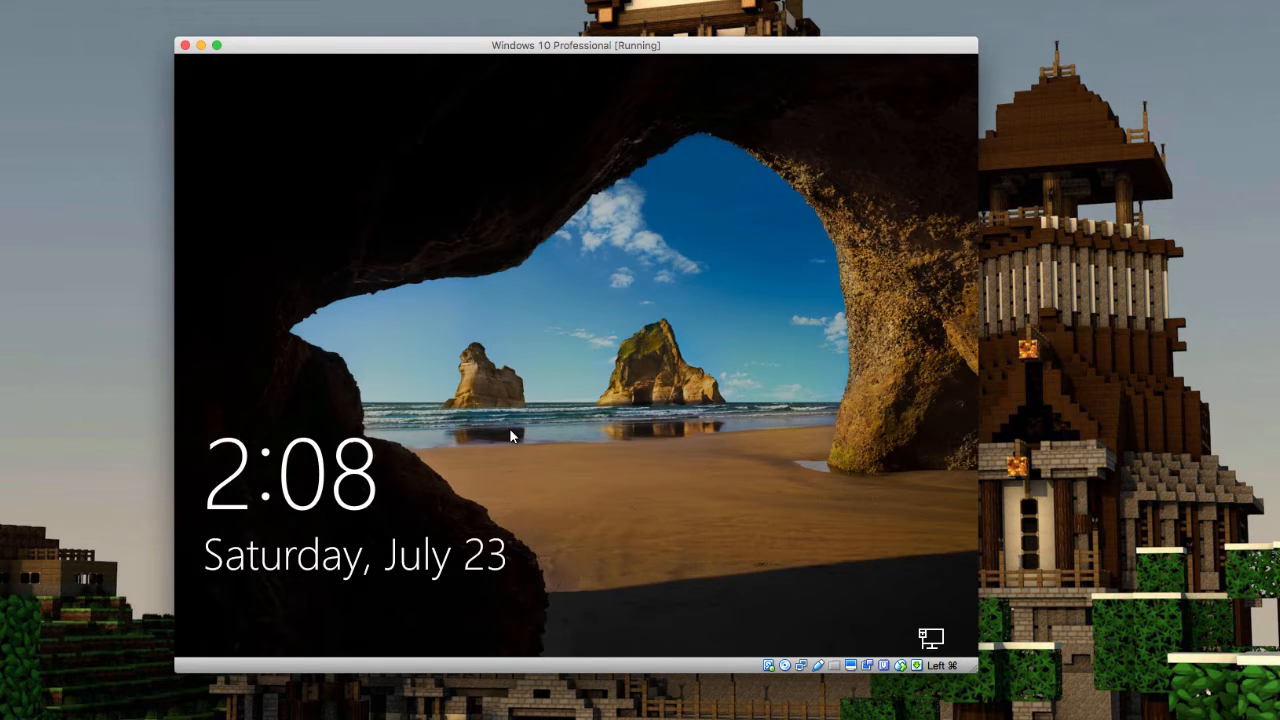
Unlock the lock screen and sign in by typing the account PIN
click(504, 430)
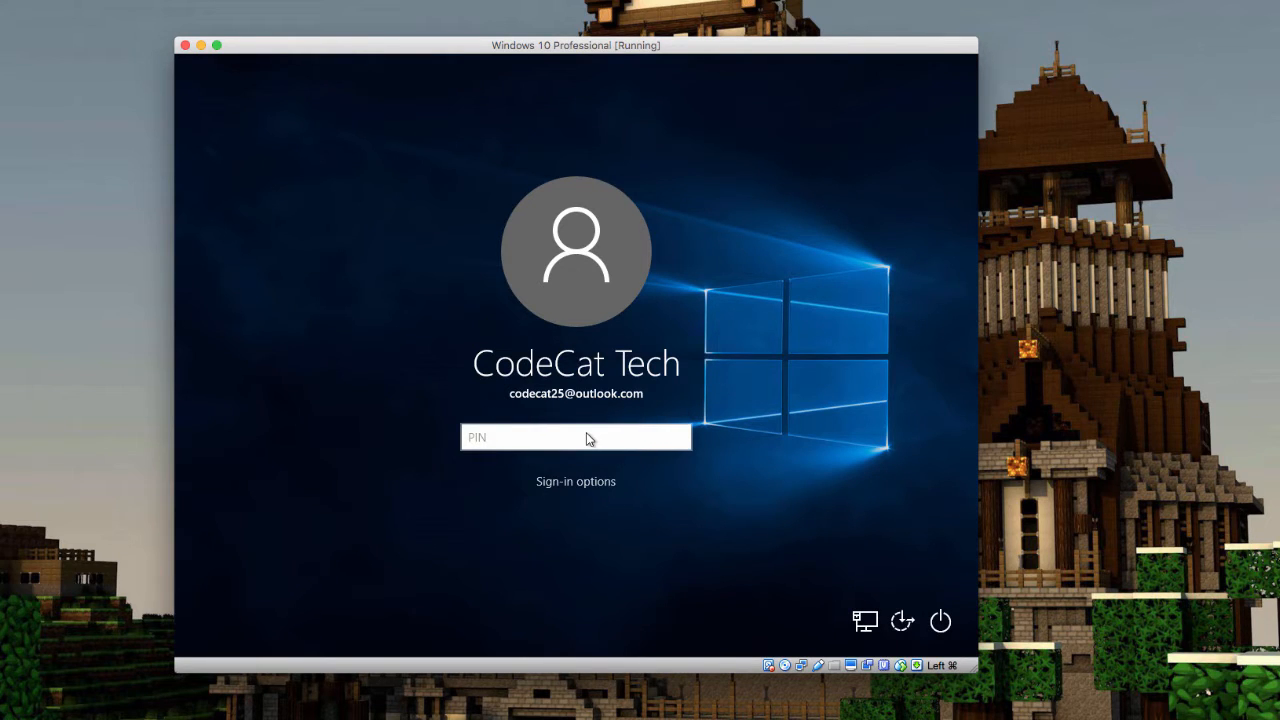
text(1234)
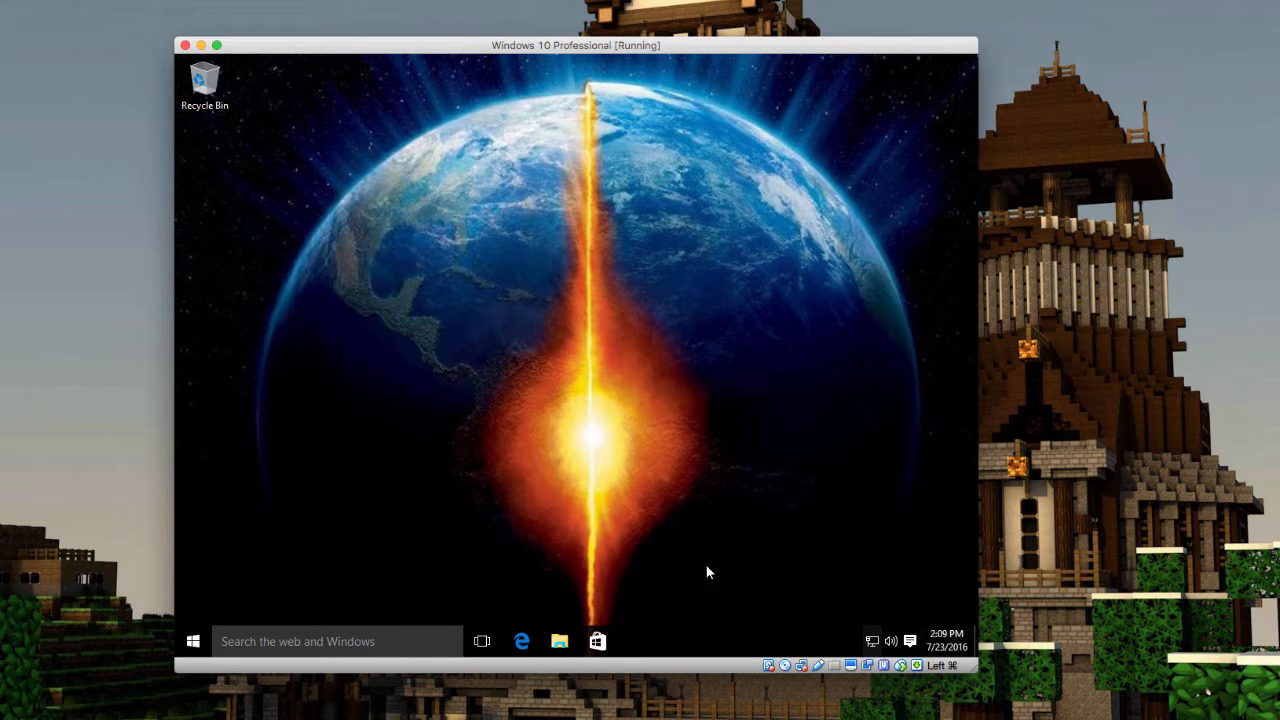
Move, enlarge, then narrow the VM window to see the guest desktop resize
drag(699, 51, 497, 0)
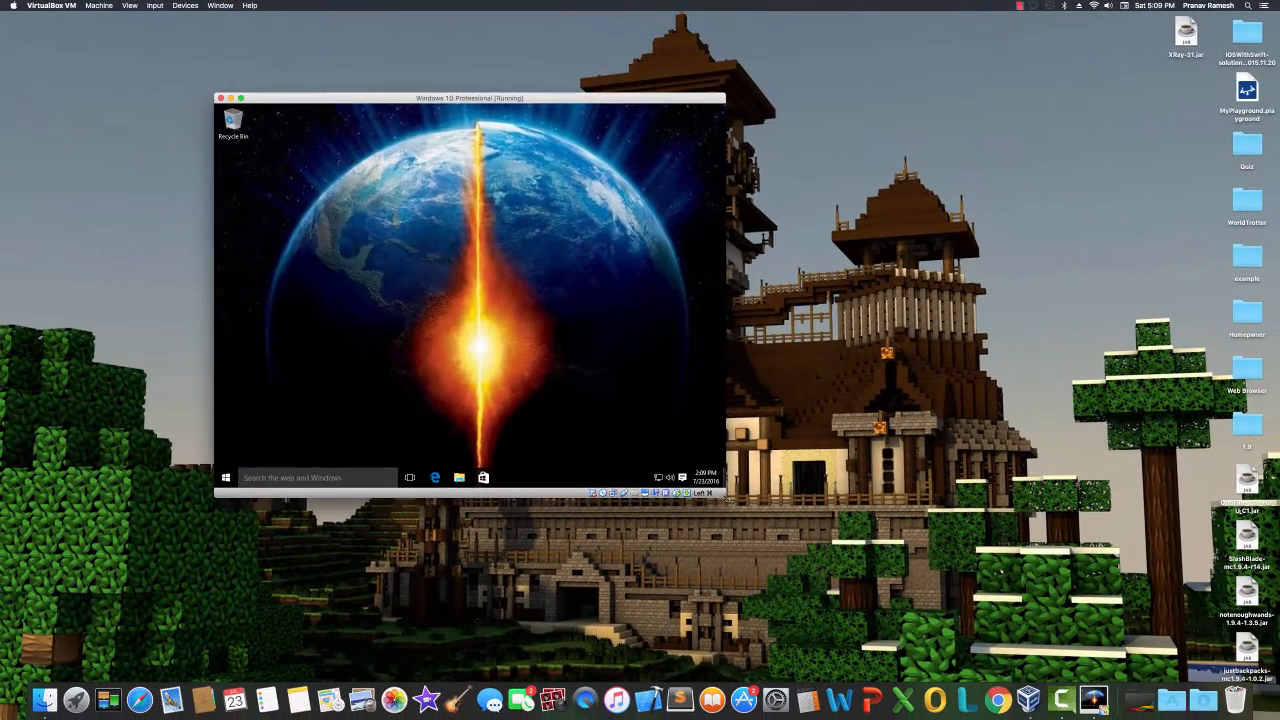
drag(726, 496, 999, 590)
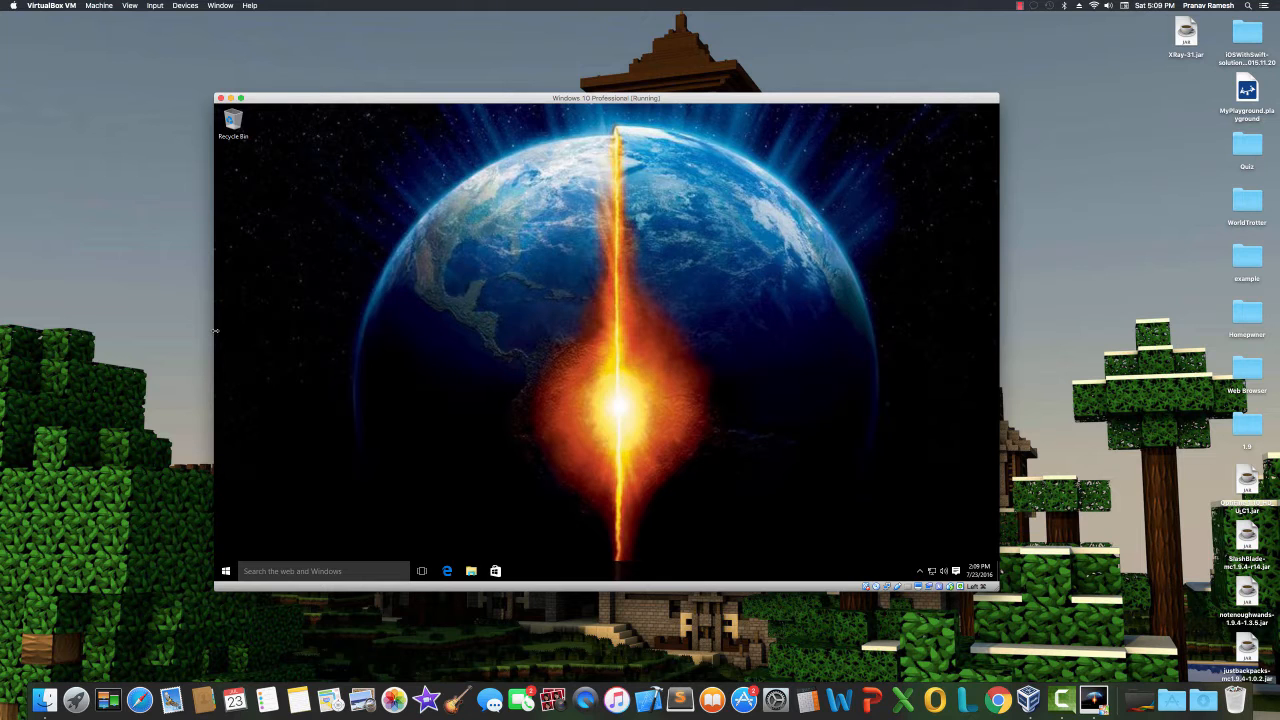
drag(216, 330, 543, 330)
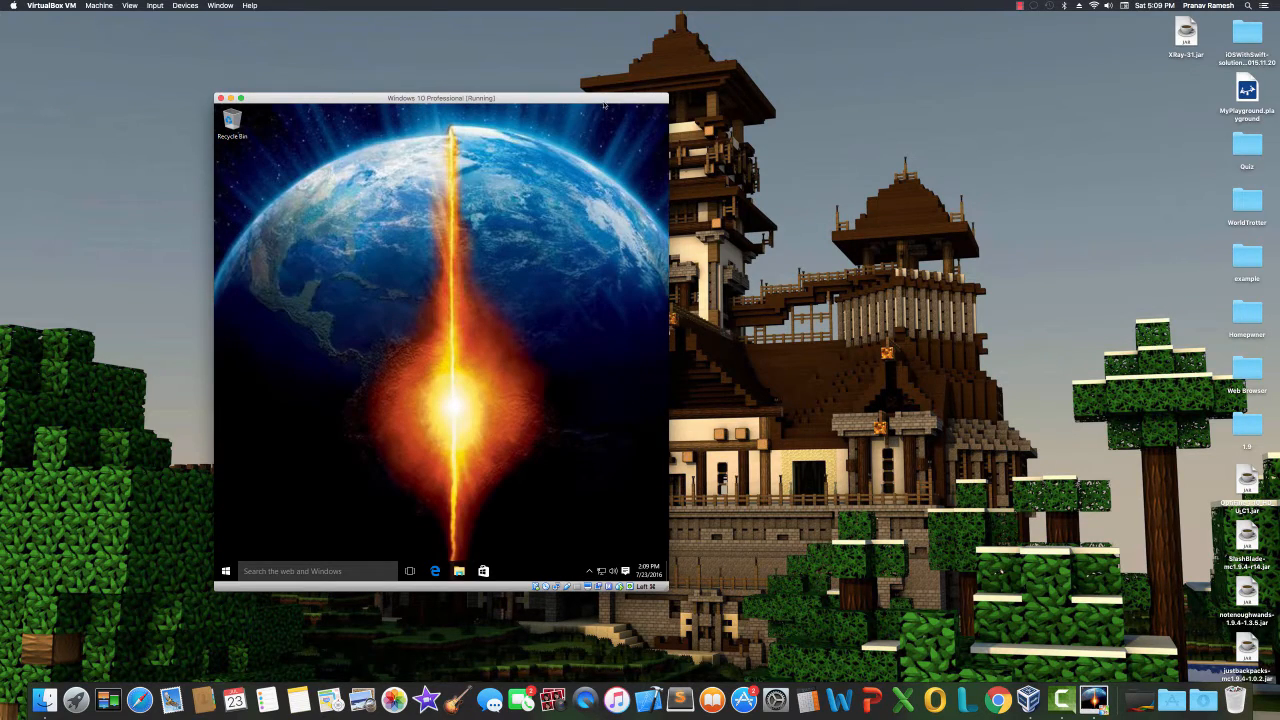
drag(604, 100, 665, 71)
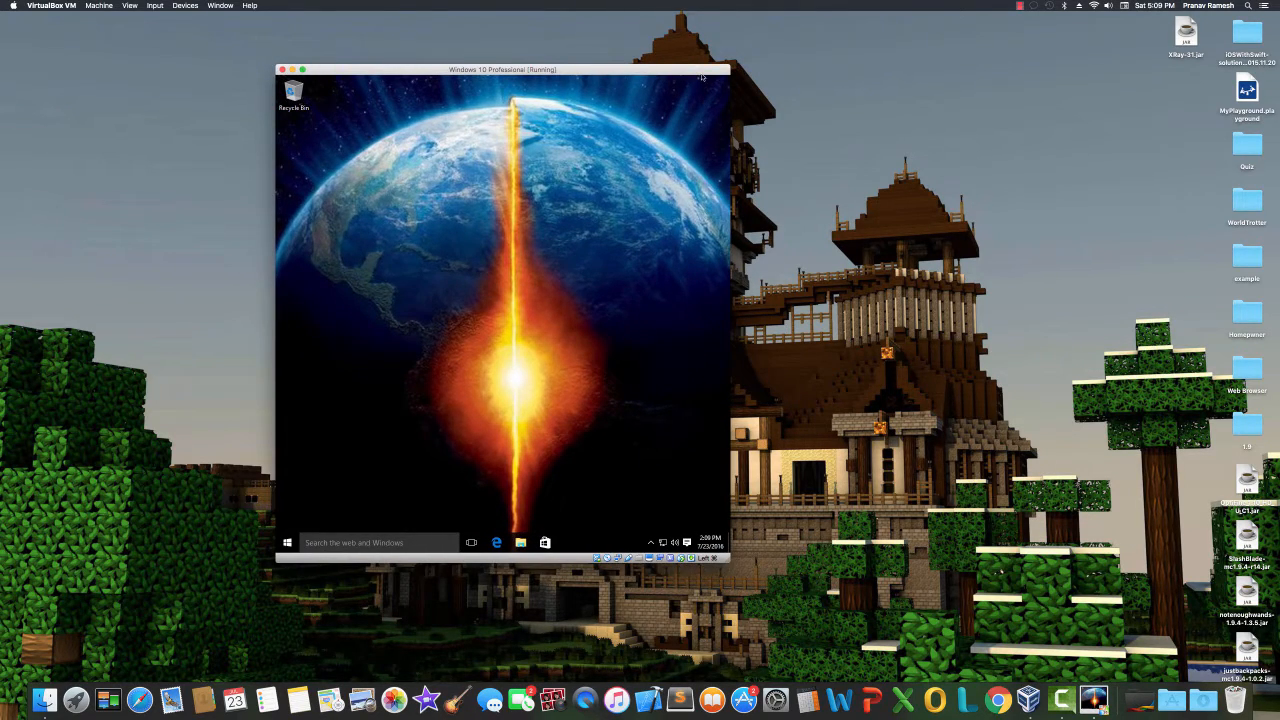
Maximize the VM window, switch it to full screen, then return to windowed mode
double_click(701, 71)
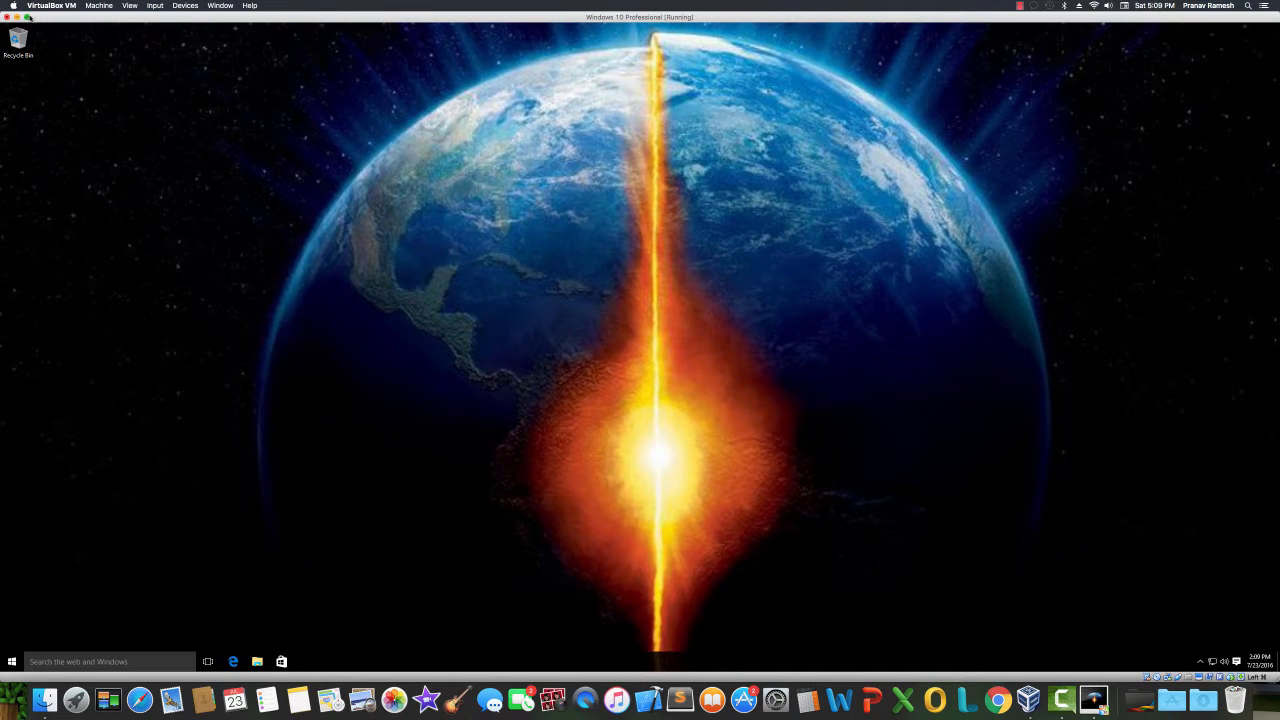
click(27, 17)
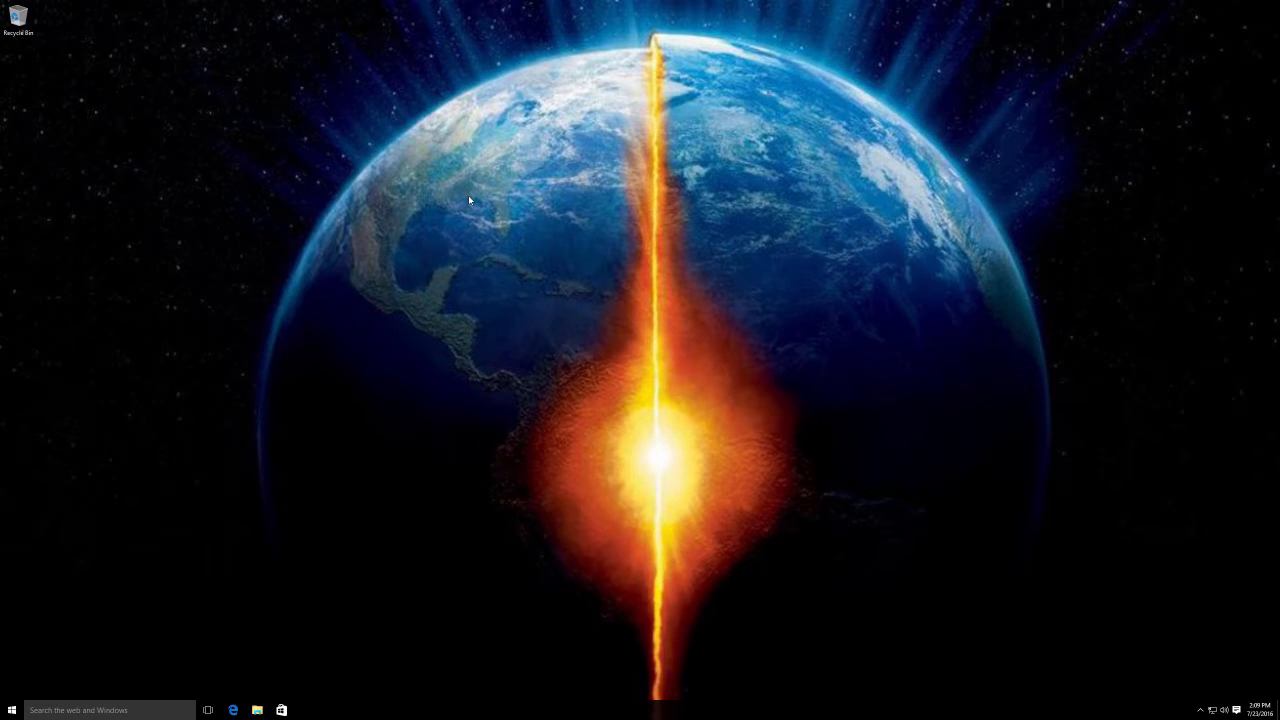
mouse_move(92, 3)
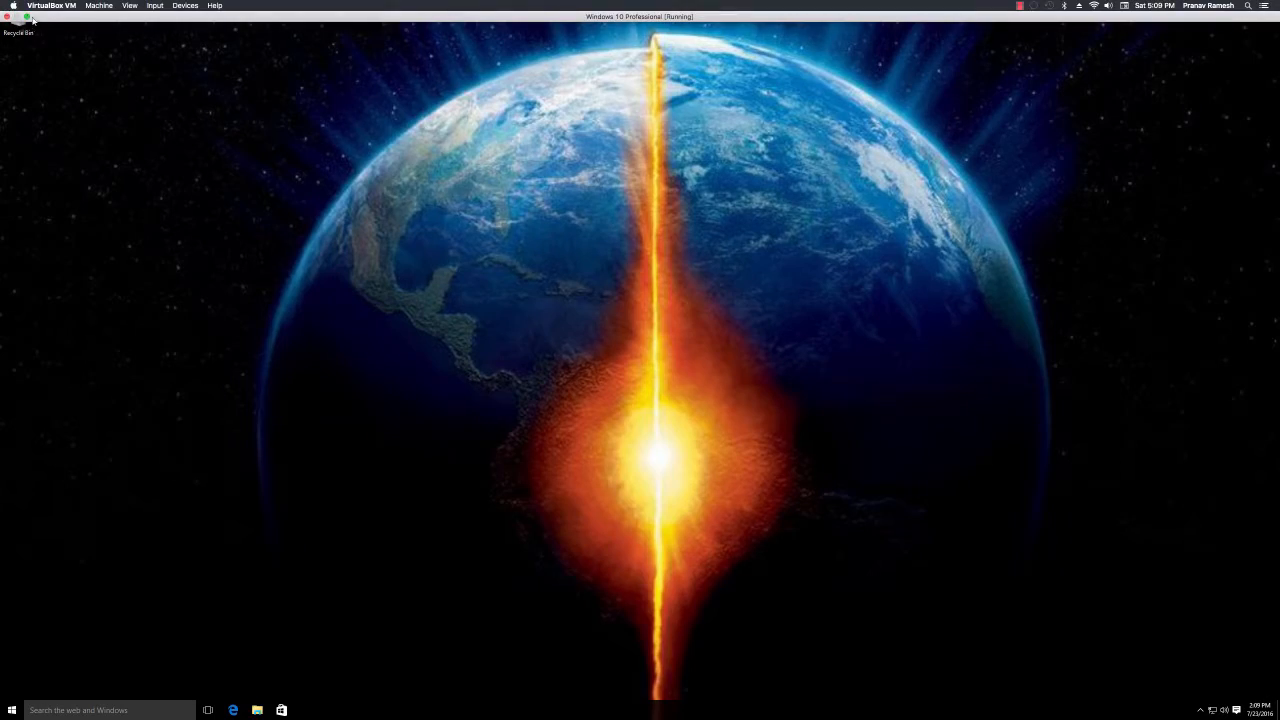
click(27, 17)
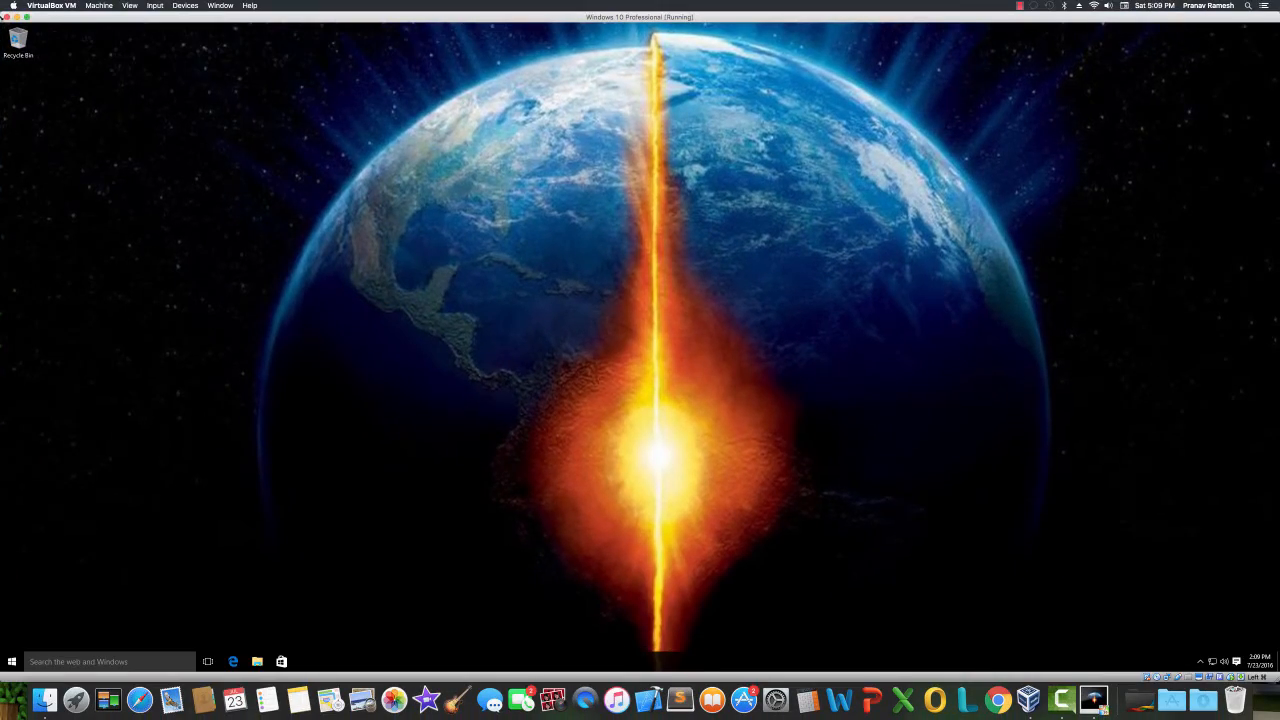